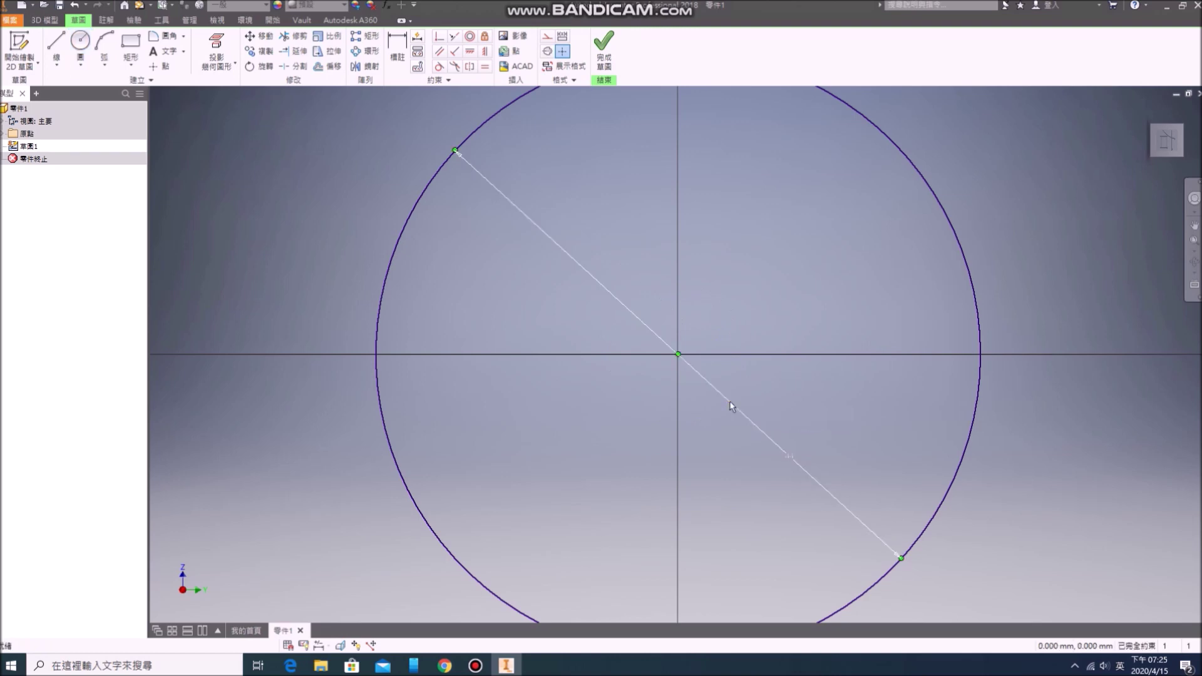
# - Draw a horizontal line across the full width of the 44 mm circle, just above its centre
pyautogui.click(202, 62)
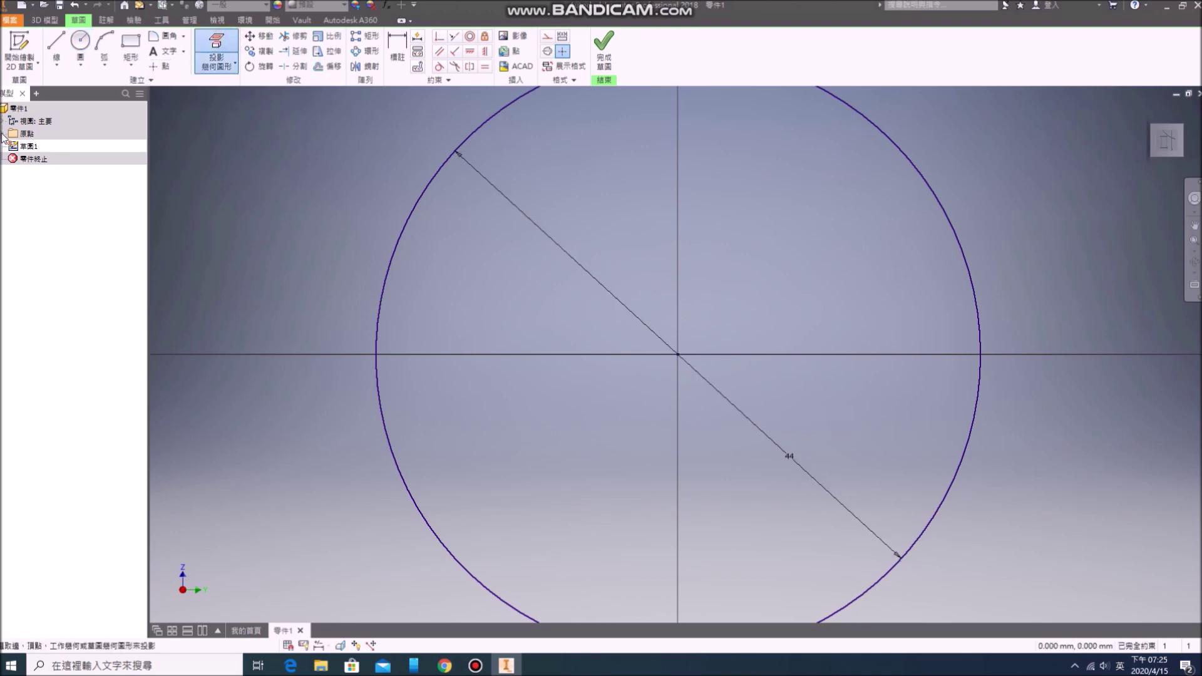
pyautogui.press('l')
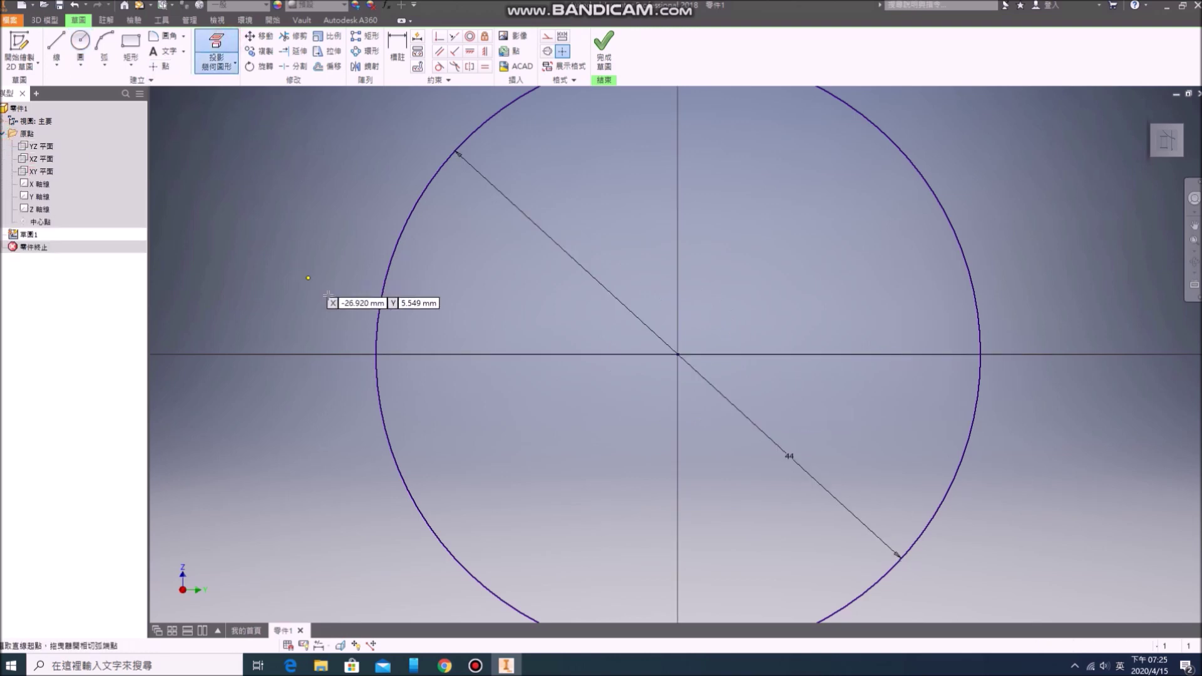
pyautogui.click(338, 346)
pyautogui.click(1014, 346)
# - Dimension the distance between the horizontal line and the circle's centre to 1 mm
pyautogui.press('d')
pyautogui.click(682, 347)
pyautogui.click(678, 354)
pyautogui.click(726, 360)
pyautogui.write('1')
pyautogui.press('Return')
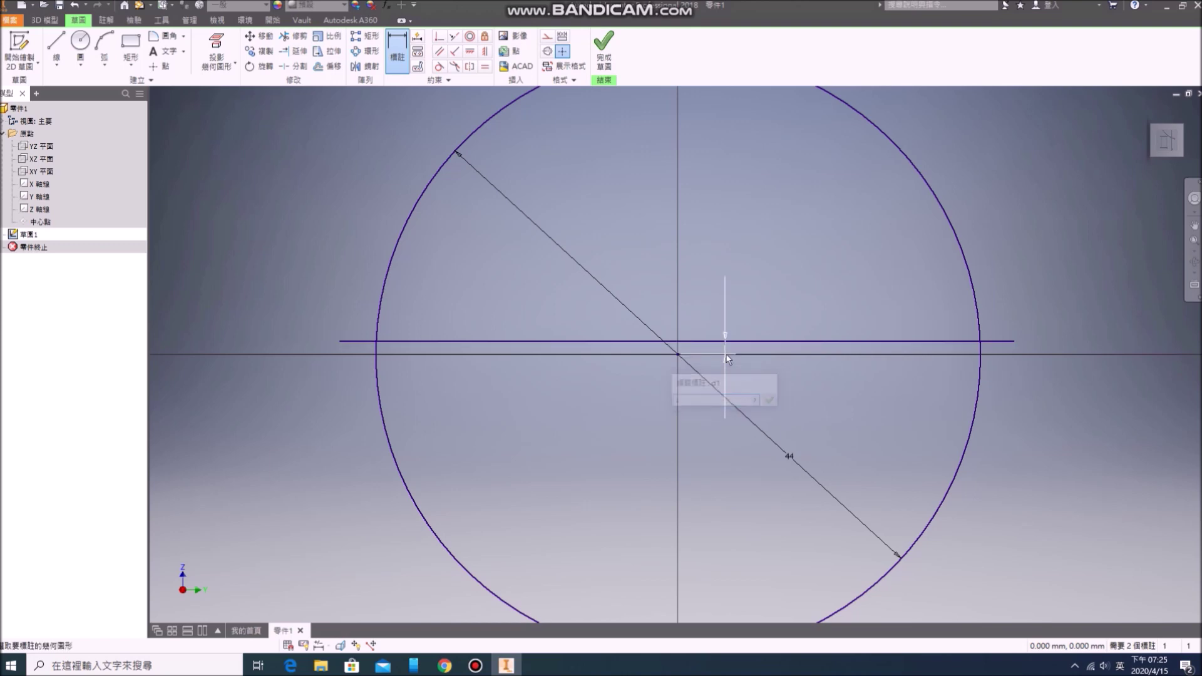
# - Trim the circle's lower arc and the line's two overhanging ends to leave a closed half-disc profile
pyautogui.click(286, 36)
pyautogui.click(330, 481)
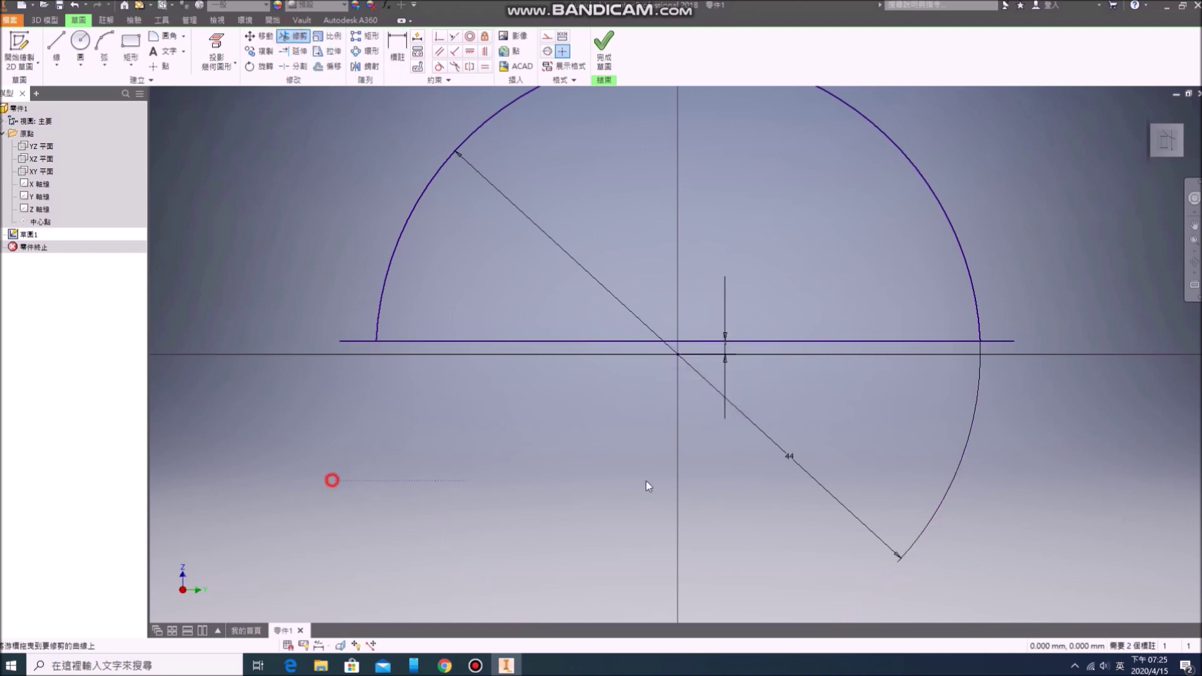
pyautogui.click(352, 323)
pyautogui.click(1001, 323)
# - Extrude the half-disc profile symmetrically by 62 mm
pyautogui.press('e')
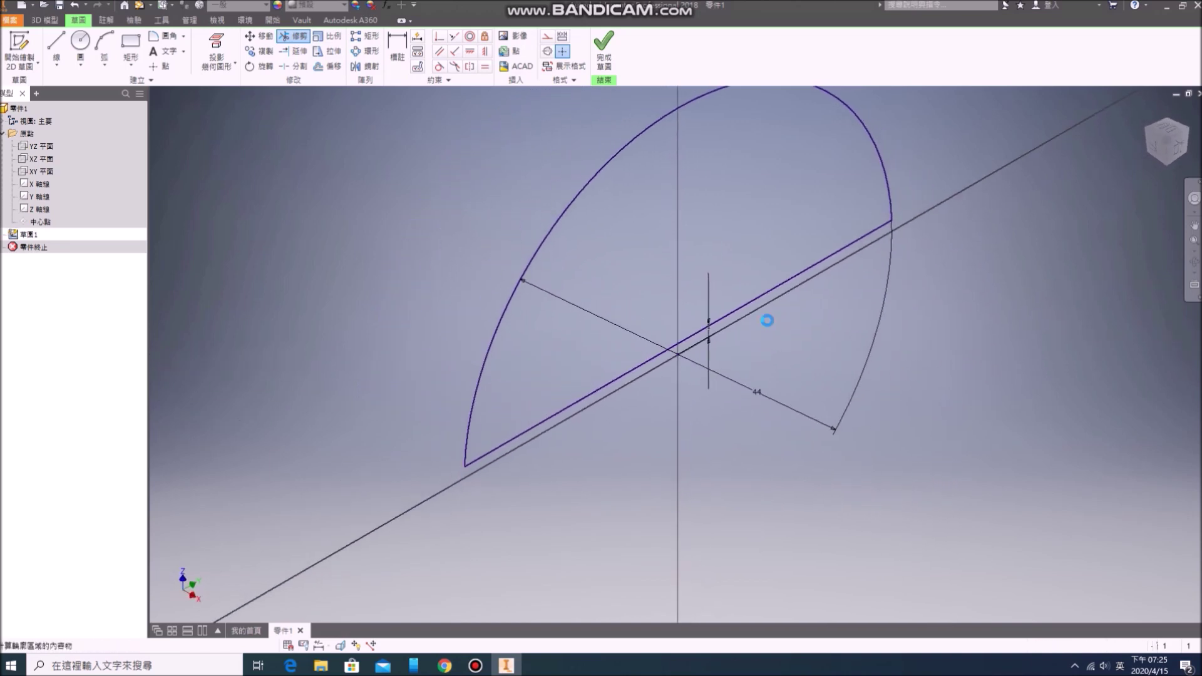
pyautogui.click(315, 178)
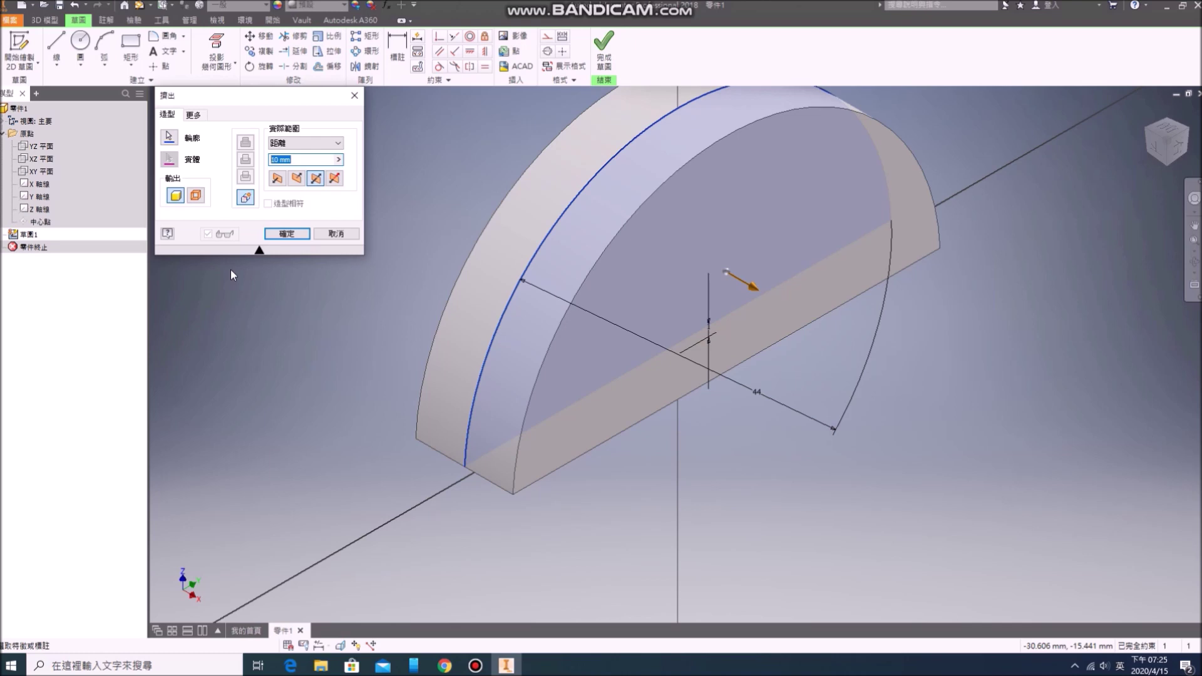
pyautogui.write('100')
pyautogui.press('Return')
pyautogui.scroll(-5, 294, 381)
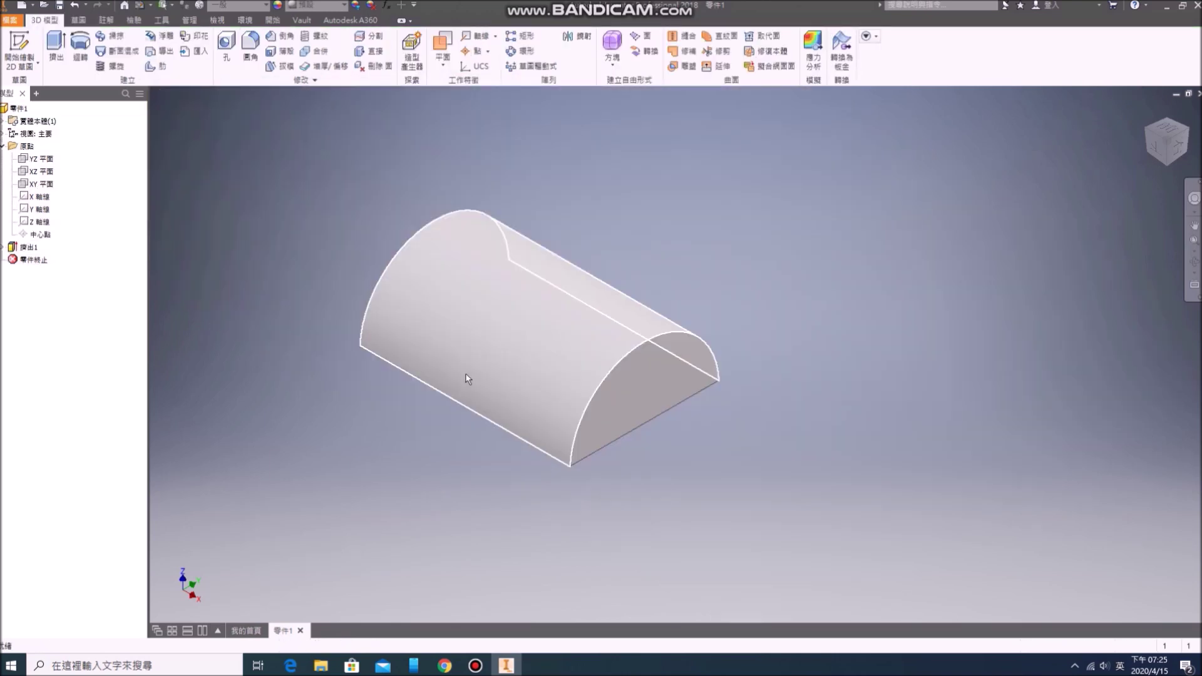
# - Start a sketch on the YZ plane and draw a 24 mm diameter circle above the half-cylinder
pyautogui.press('s')
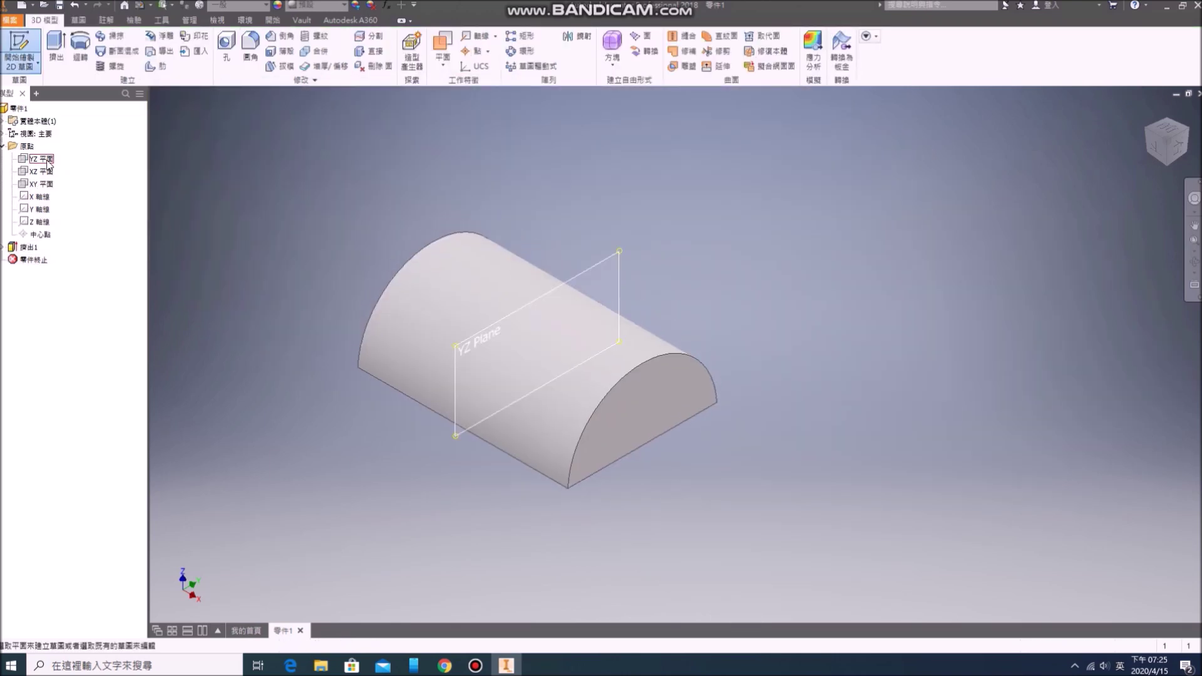
pyautogui.click(41, 159)
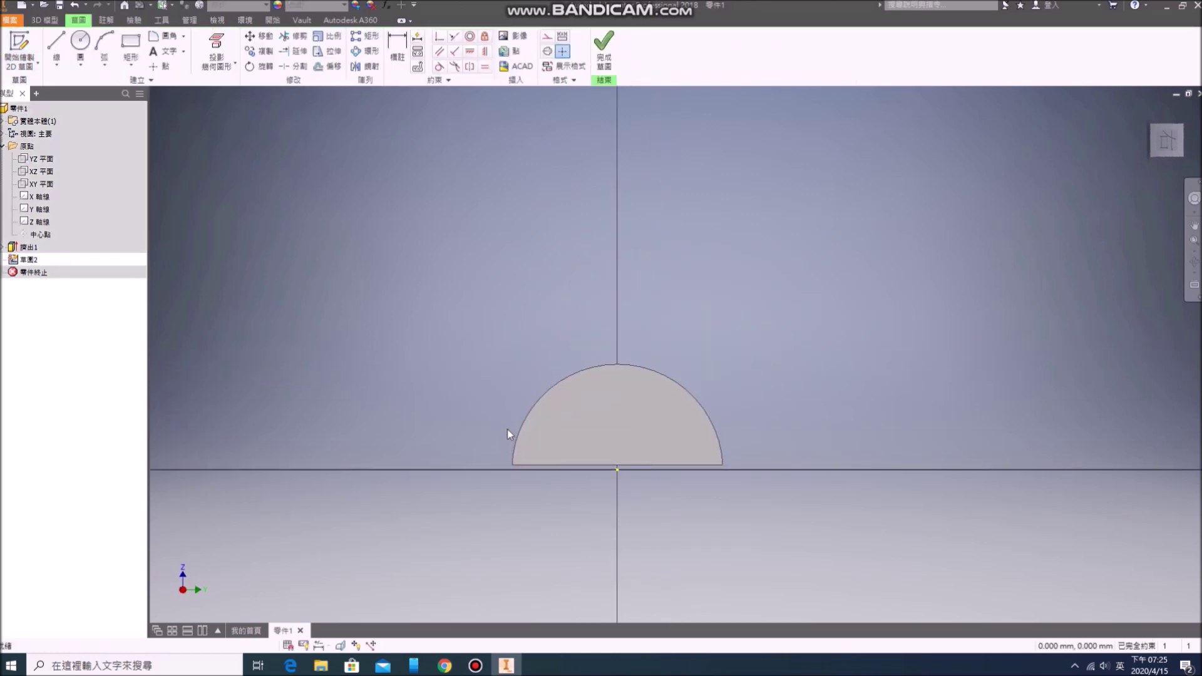
pyautogui.press('c')
pyautogui.rightClick(613, 277)
pyautogui.click(614, 251)
pyautogui.press('c')
pyautogui.click(617, 272)
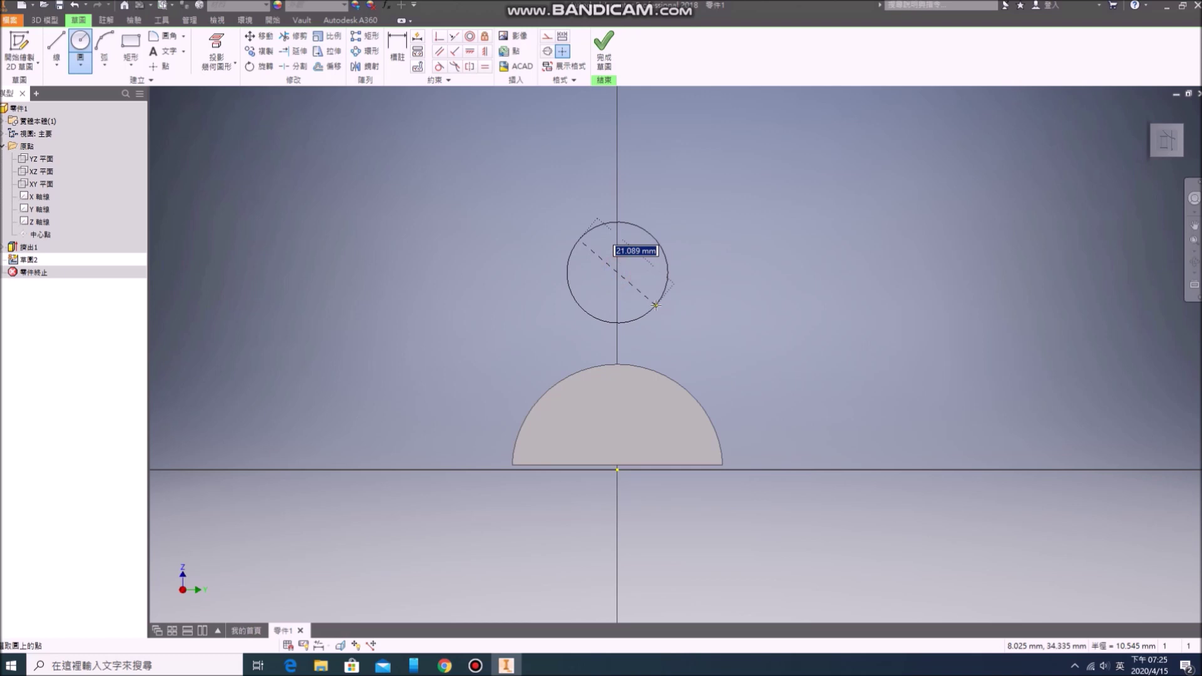
pyautogui.write('24')
pyautogui.press('Return')
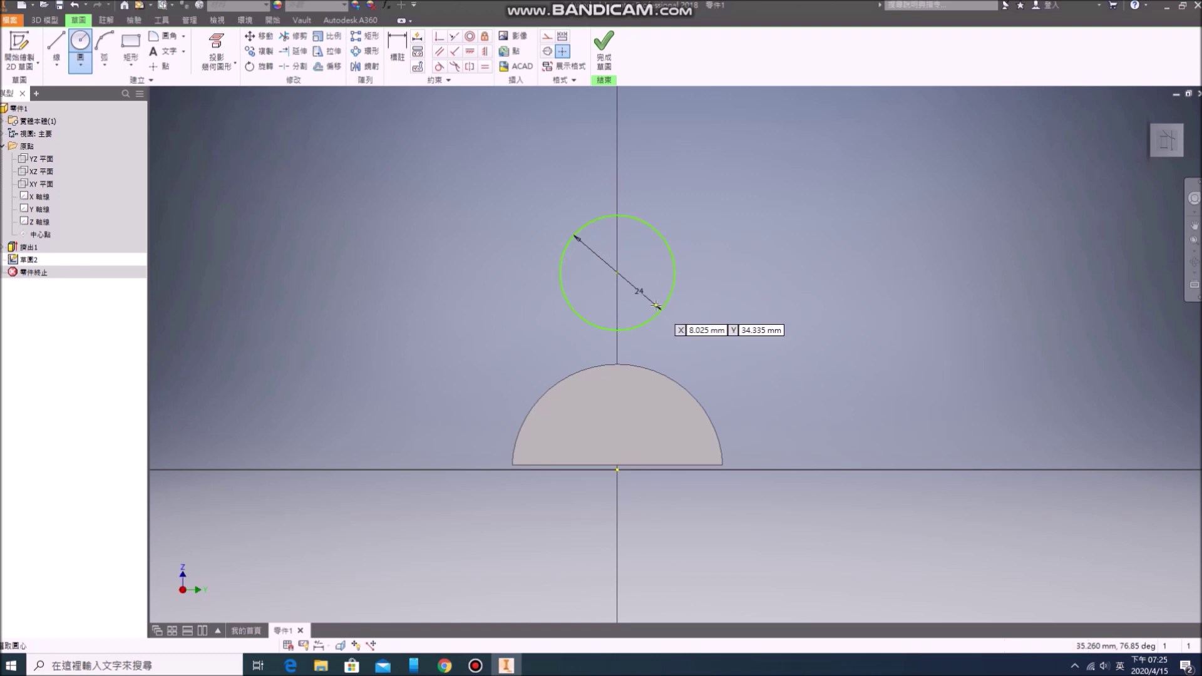
# - Dimension the vertical distance from the half-cylinder's arc centre to the circle's centre as 80 mm
pyautogui.press('d')
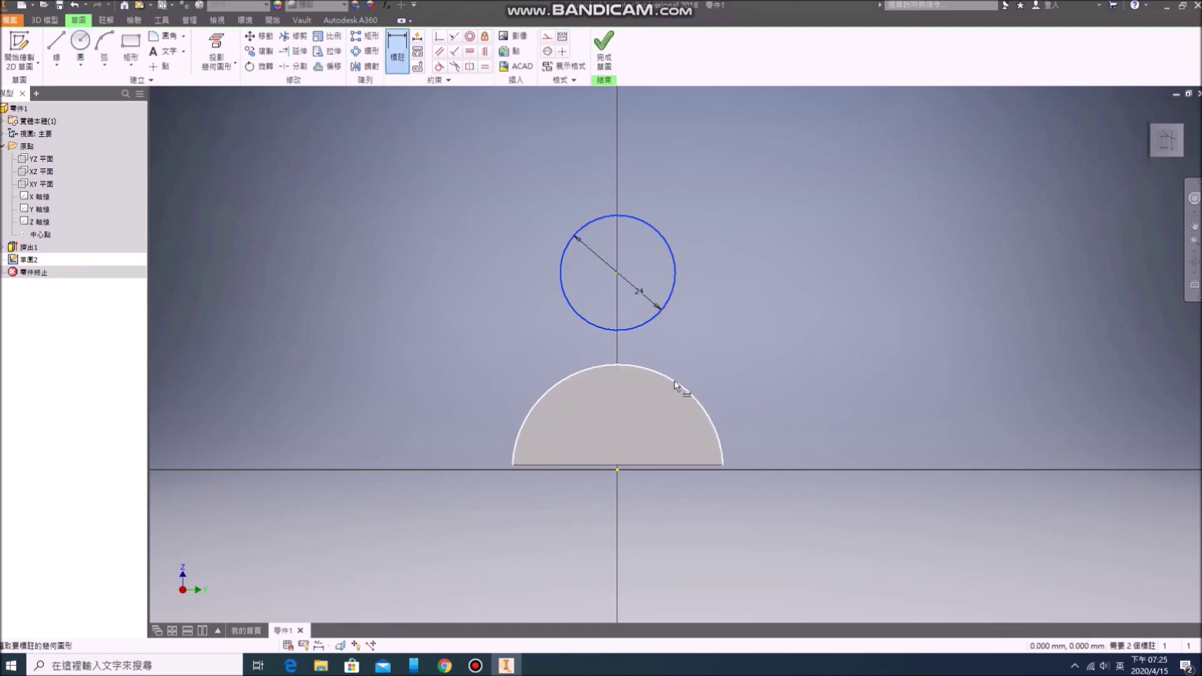
pyautogui.click(673, 383)
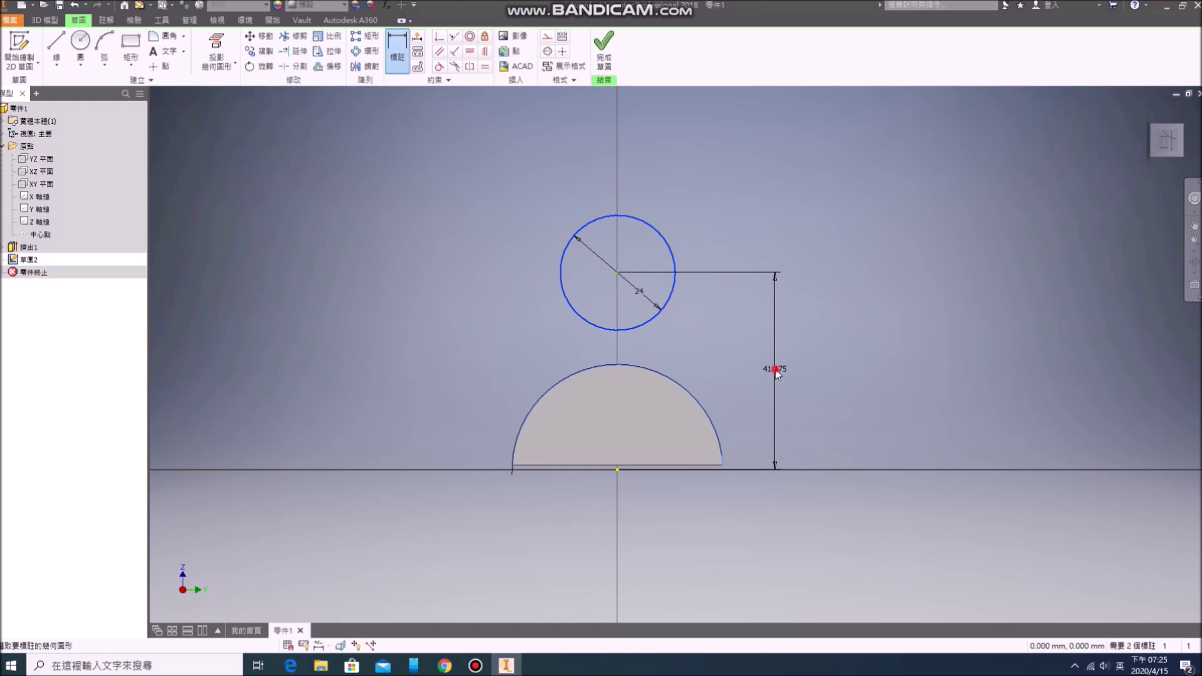
pyautogui.click(776, 369)
pyautogui.write('80')
pyautogui.press('Return')
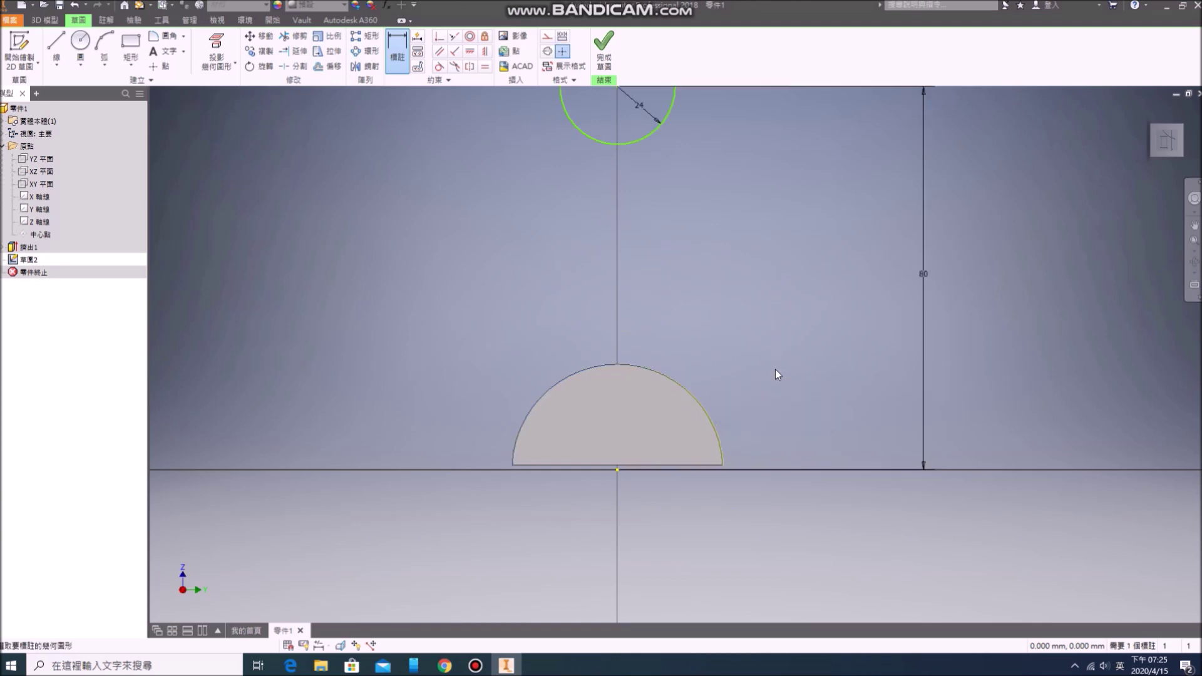
# - Apply a vertical constraint between the circle's centre and the origin point
pyautogui.click(617, 149)
pyautogui.click(484, 51)
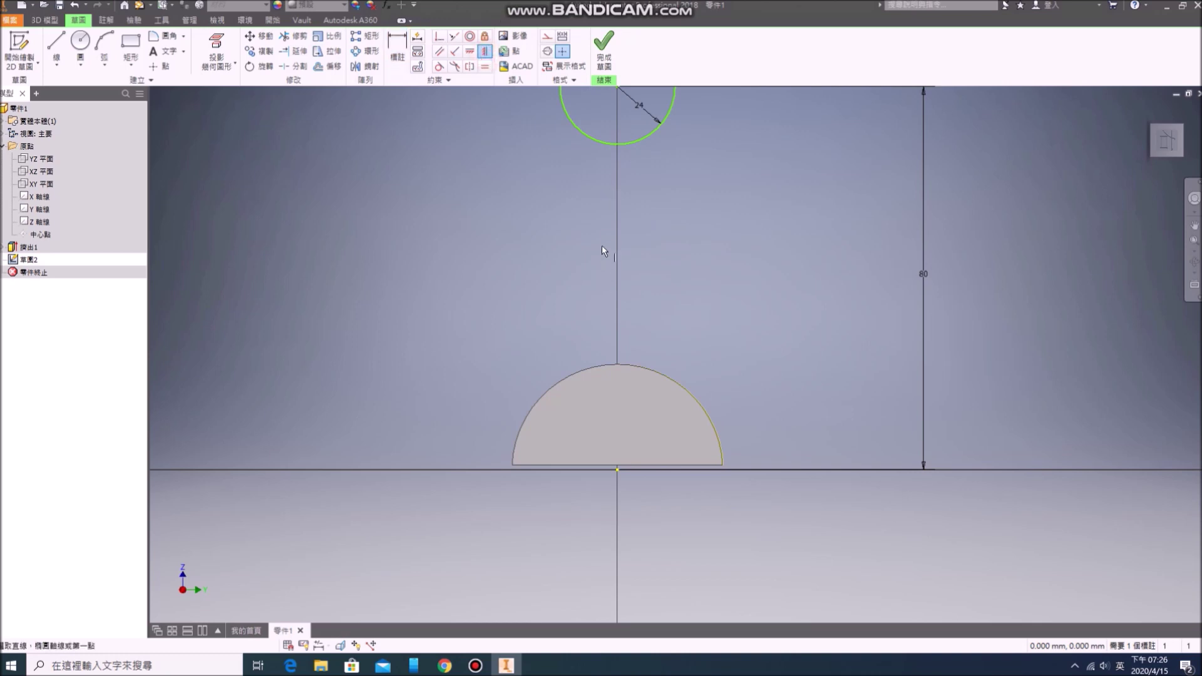
pyautogui.scroll(-2, 595, 300)
pyautogui.click(558, 170)
pyautogui.click(558, 604)
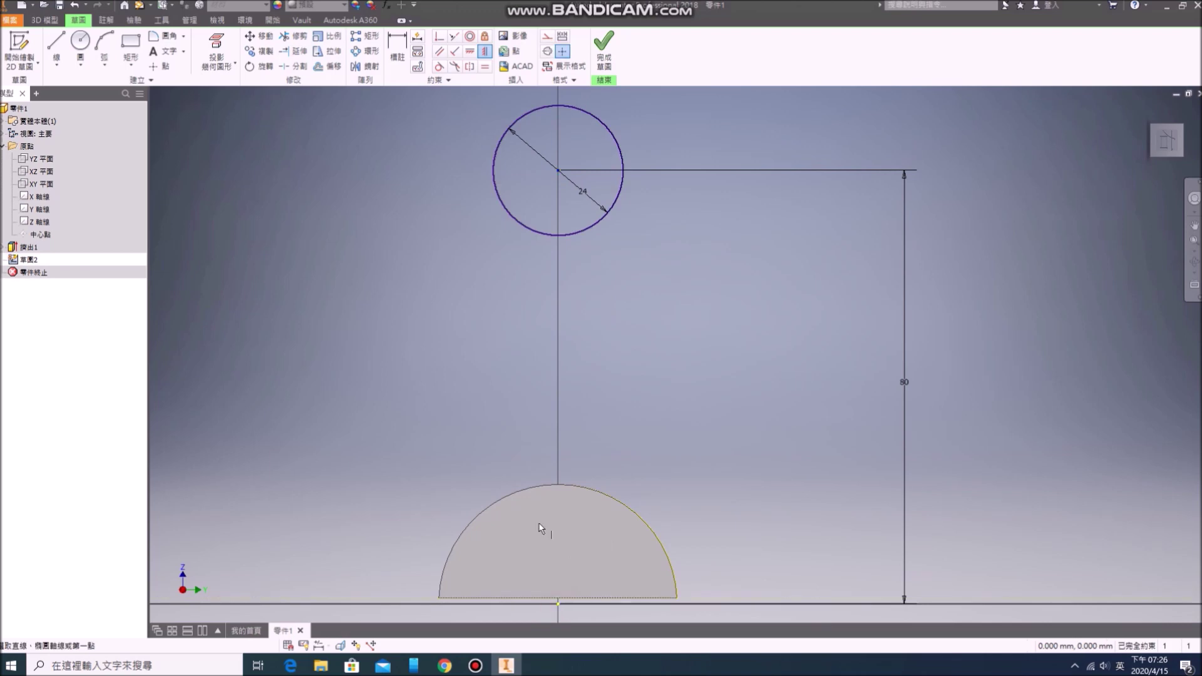
# - Extrude the 24 mm circle symmetrically by 40 mm
pyautogui.press('e')
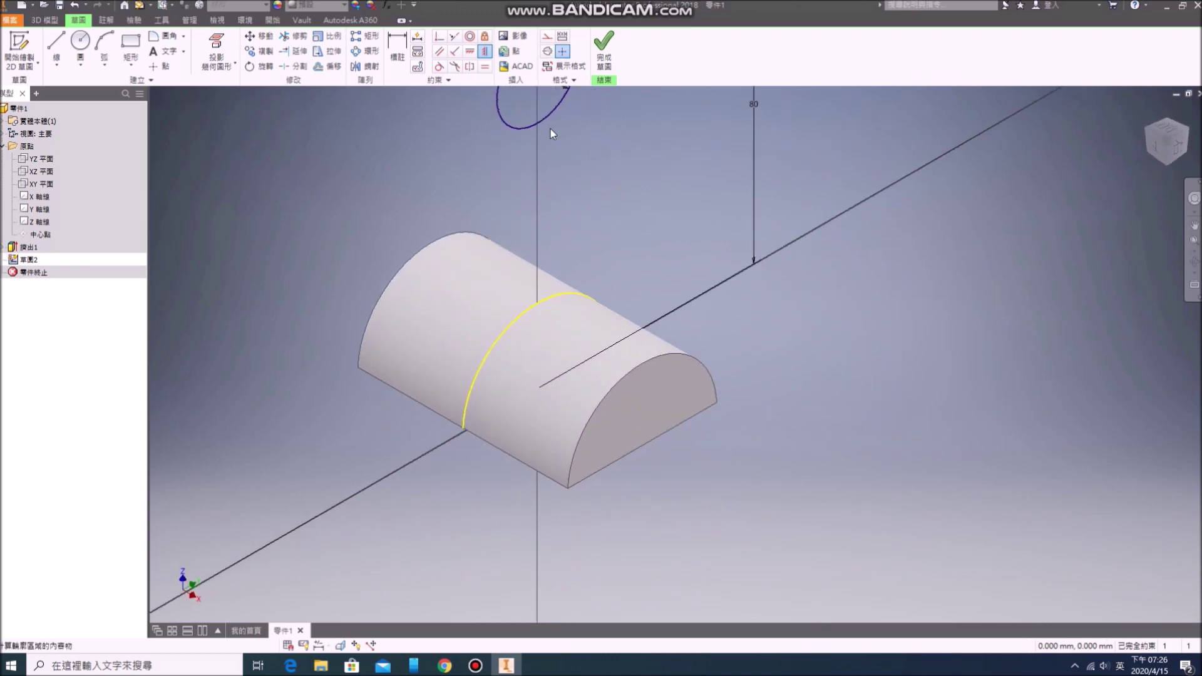
pyautogui.click(315, 179)
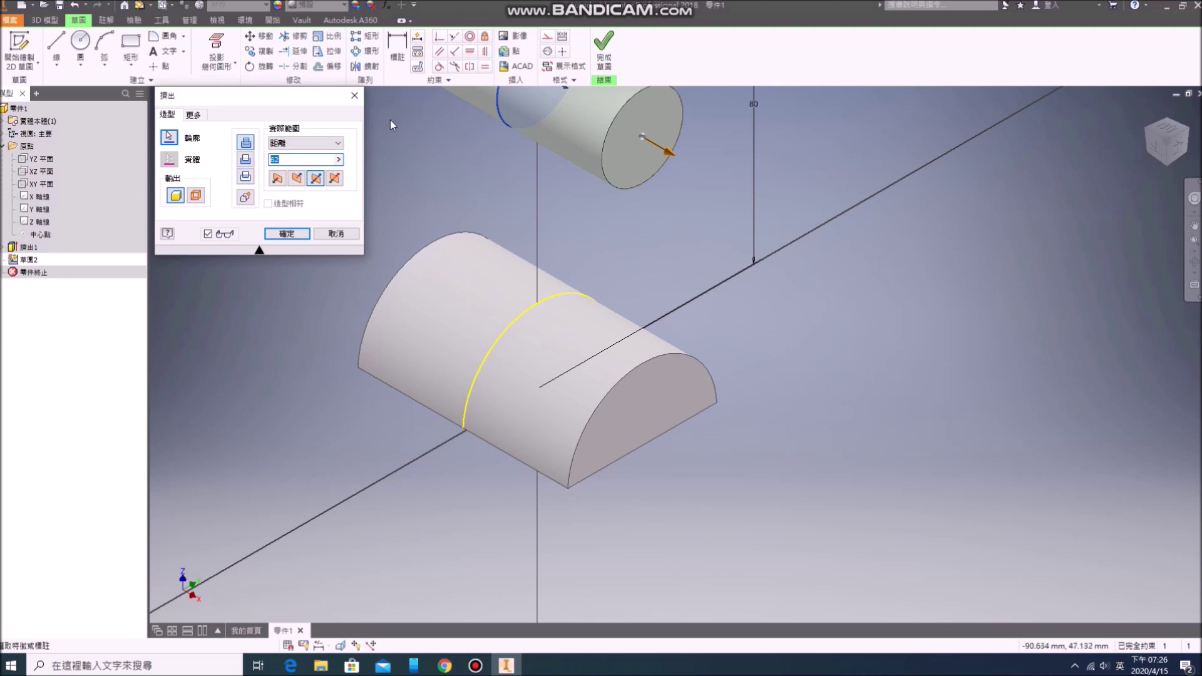
pyautogui.write('40')
pyautogui.press('Return')
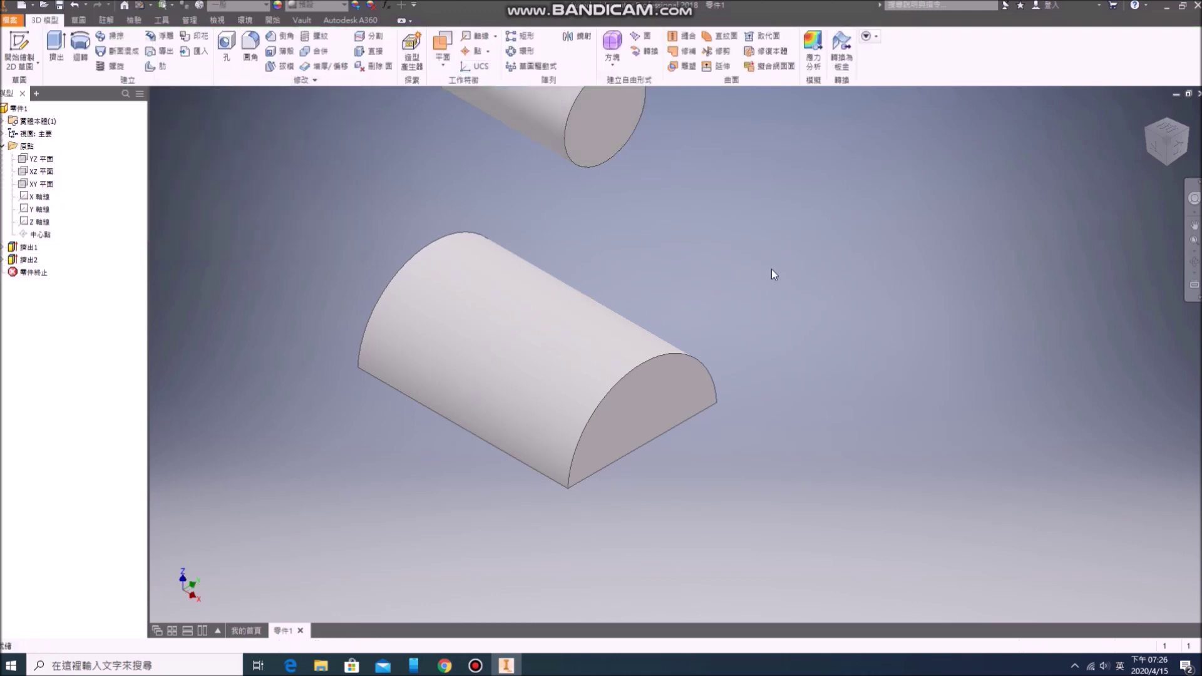
# - Start a sketch on the half-cylinder's flat underside and draw a narrow rectangle spanning its full width near the positive X end
pyautogui.scroll(-4, 697, 416)
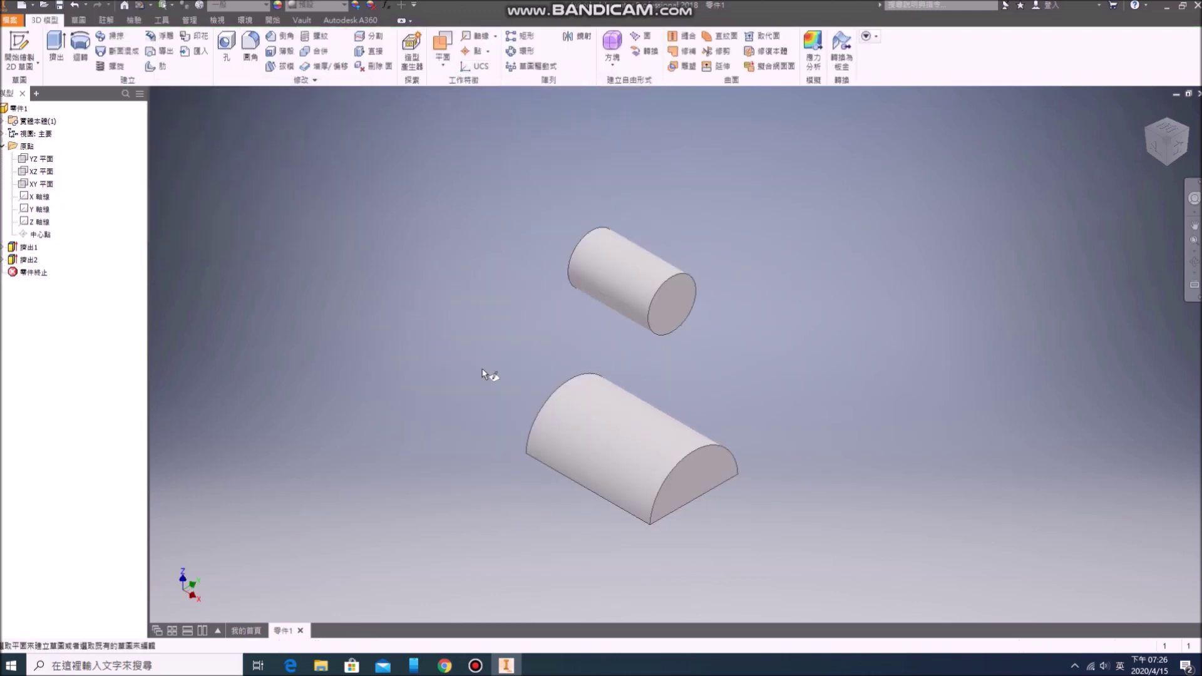
pyautogui.press('s')
pyautogui.press('F4')
pyautogui.moveTo(758, 551); pyautogui.dragTo(694, 322)
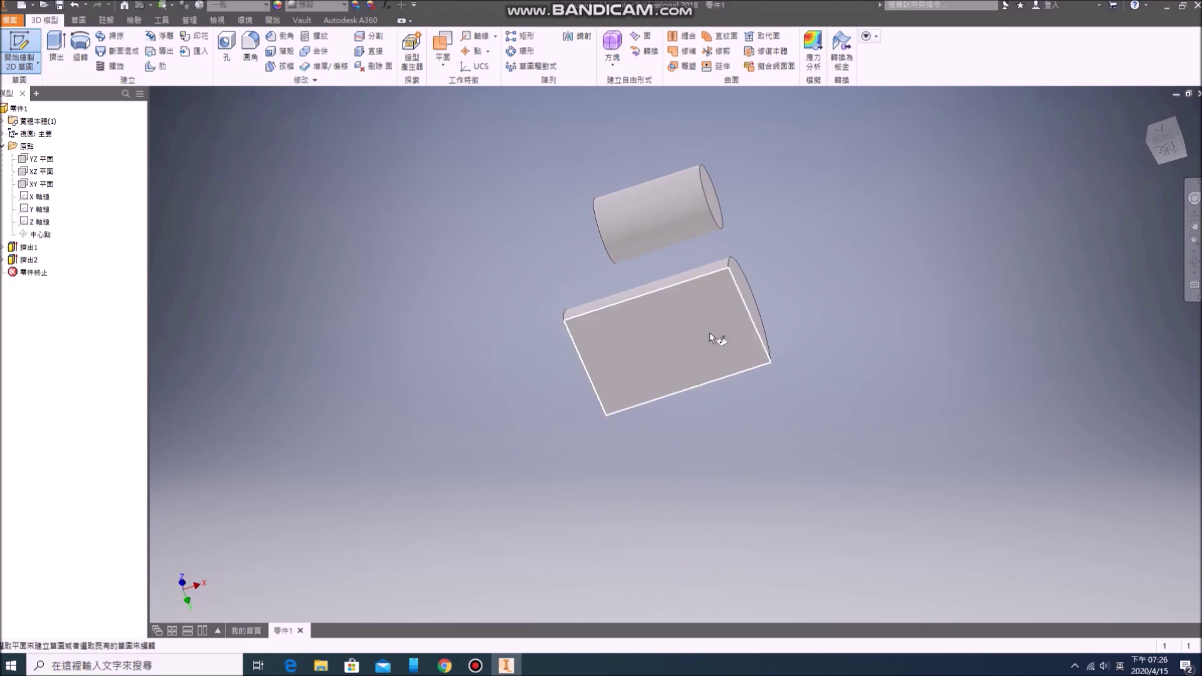
pyautogui.click(714, 338)
pyautogui.moveTo(700, 332); pyautogui.dragTo(566, 318, button='middle')
pyautogui.click(130, 45)
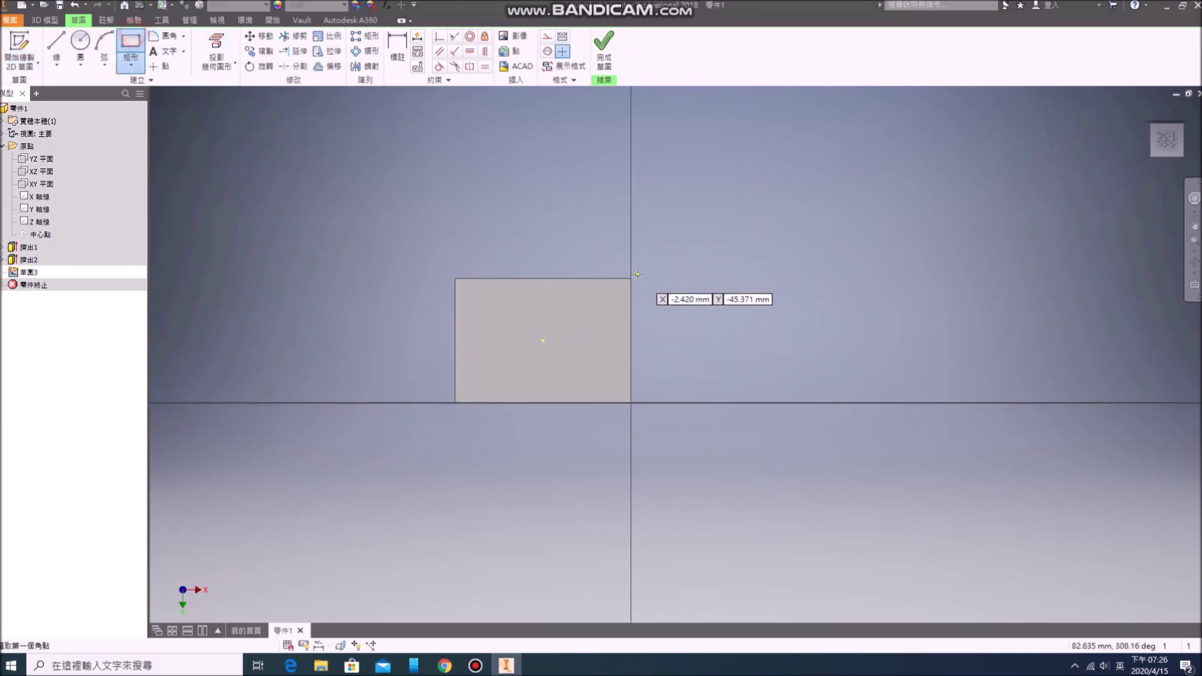
pyautogui.click(604, 278)
pyautogui.click(592, 403)
pyautogui.press('Escape')
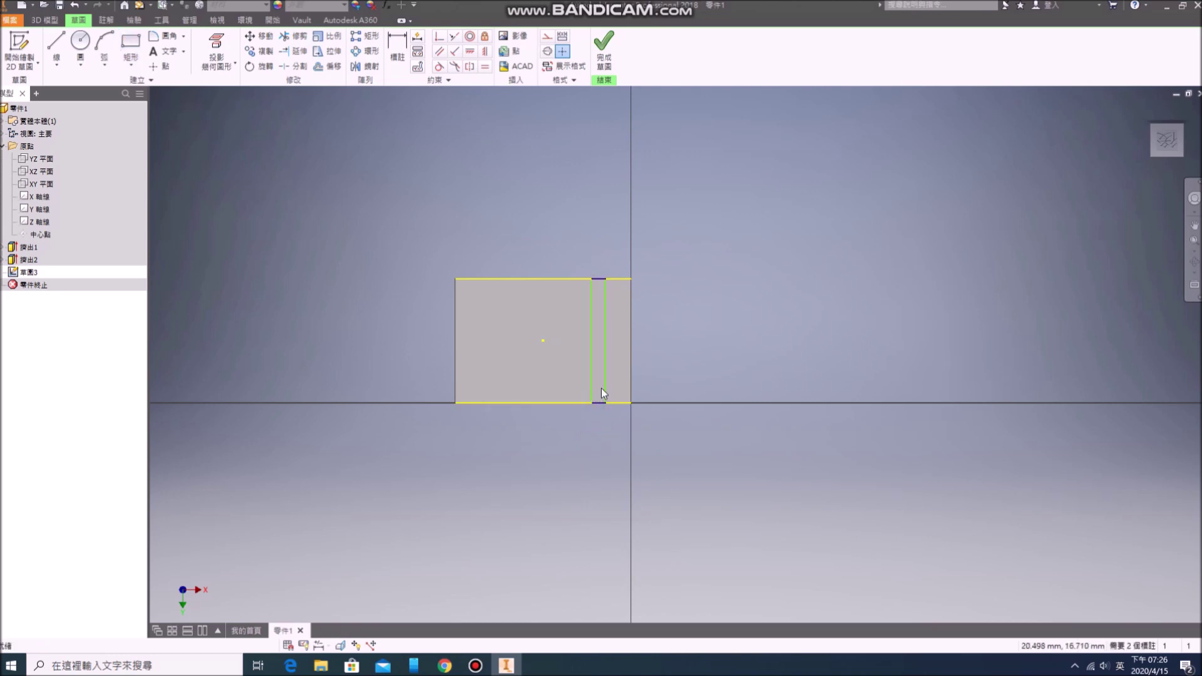
# - Dimension the gap between the rectangle's outer side and the nearby end edge of the underside to 3 mm
pyautogui.press('d')
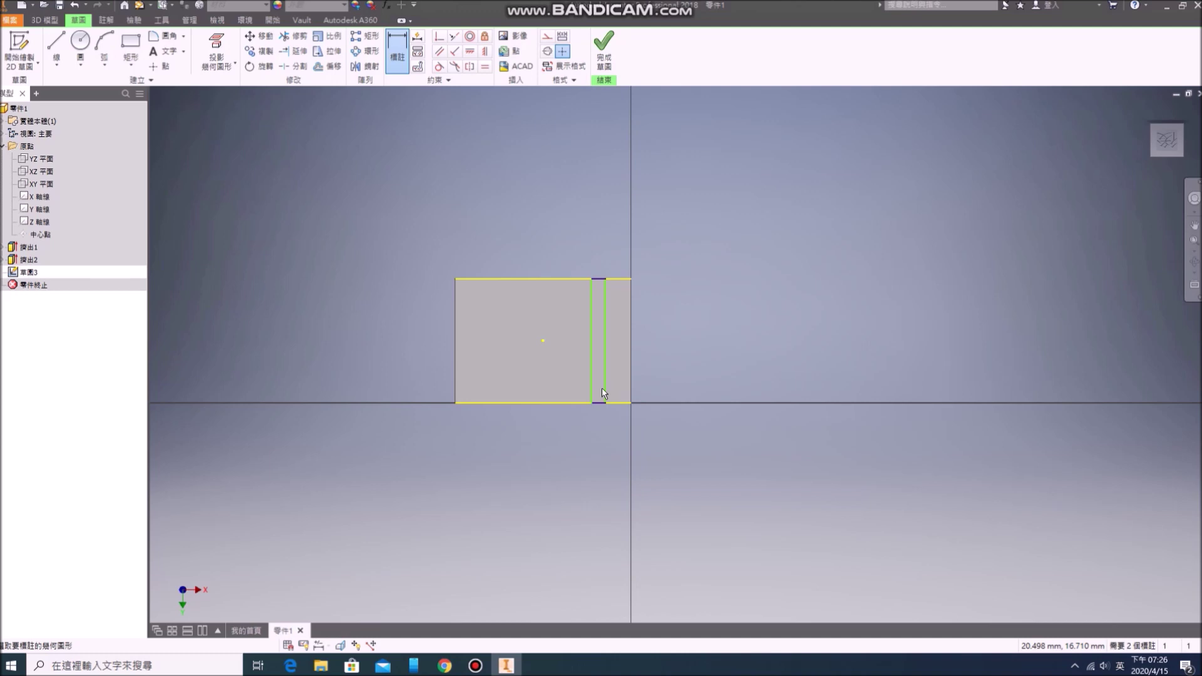
pyautogui.click(631, 373)
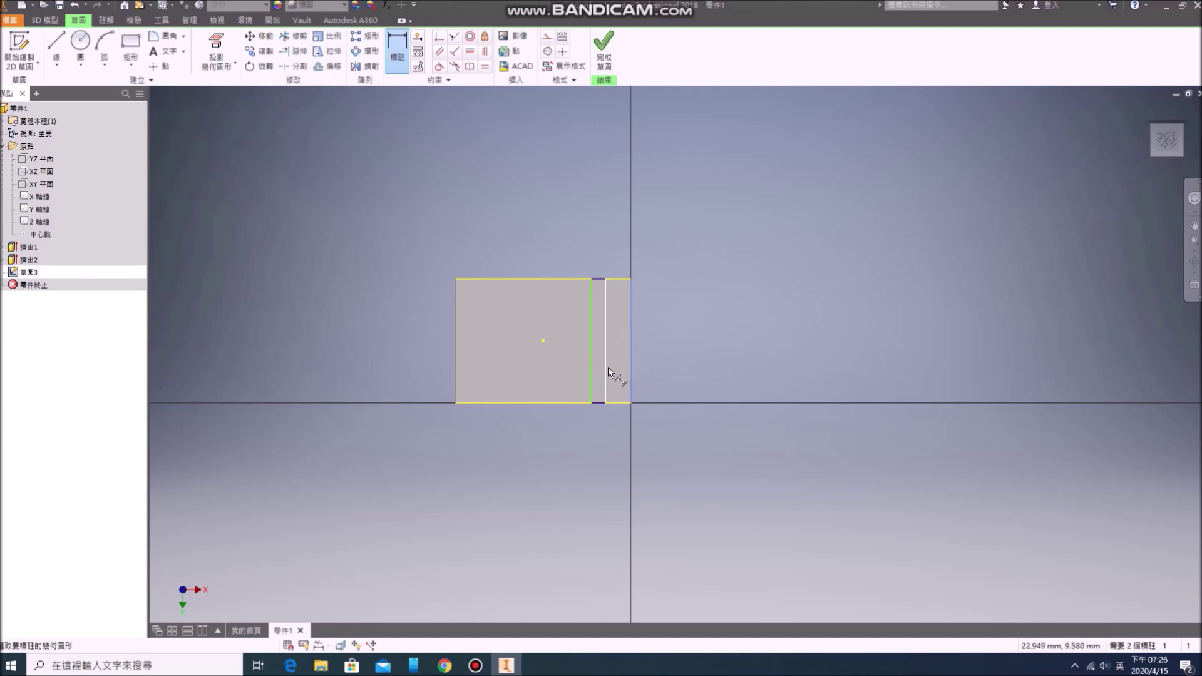
pyautogui.click(607, 366)
pyautogui.click(616, 367)
pyautogui.write('3')
pyautogui.press('Return')
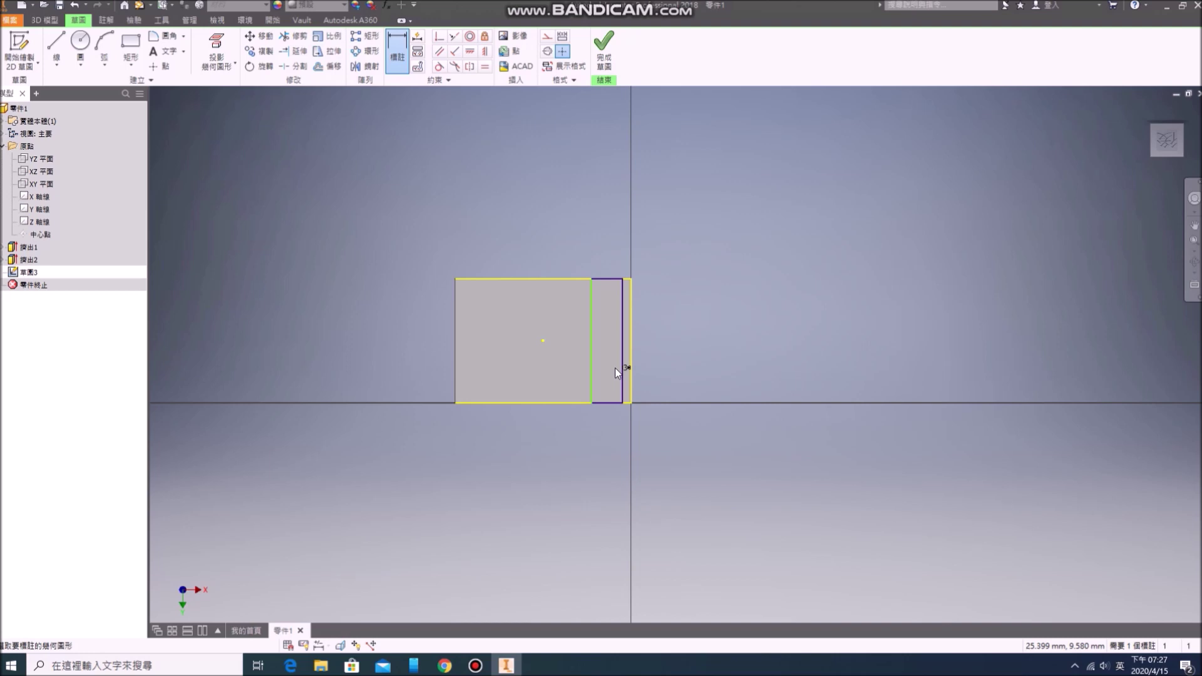
# - Set the rectangle's width to 6 mm and finish the sketch
pyautogui.click(614, 366)
pyautogui.click(593, 346)
pyautogui.write('6')
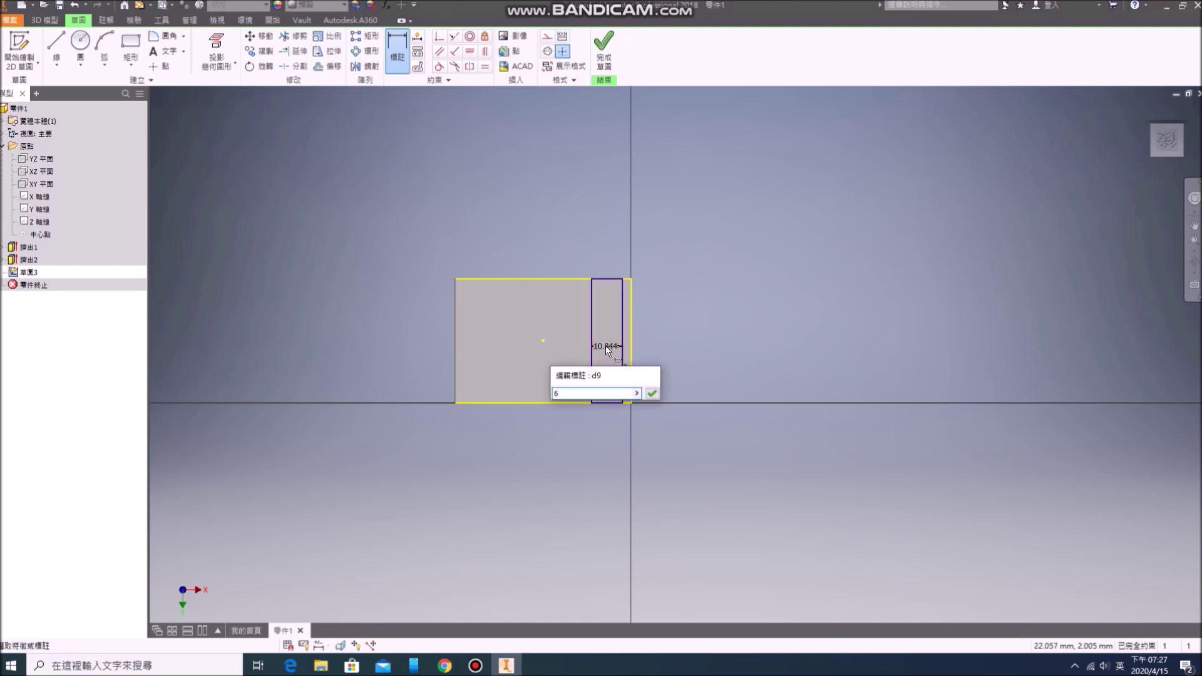
pyautogui.press('Return')
pyautogui.press('Escape')
pyautogui.click(719, 300)
pyautogui.click(604, 49)
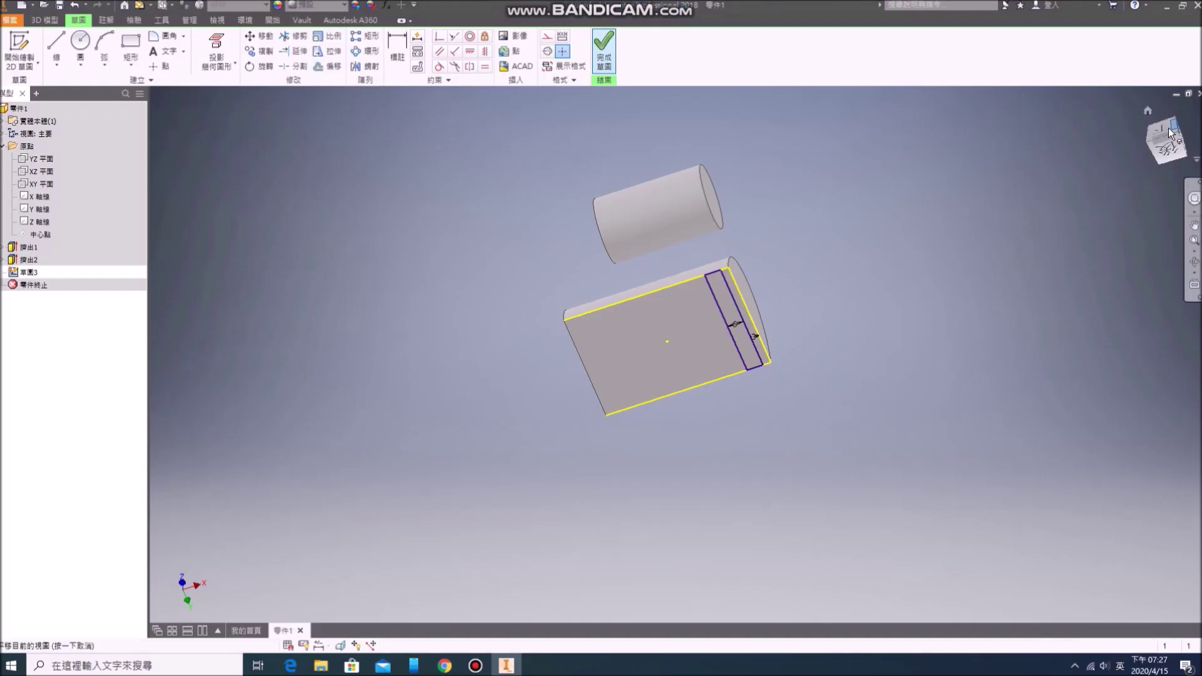
# - Create a work plane offset 80 mm above the XY plane, through the upper cylinder's axis
pyautogui.click(1168, 128)
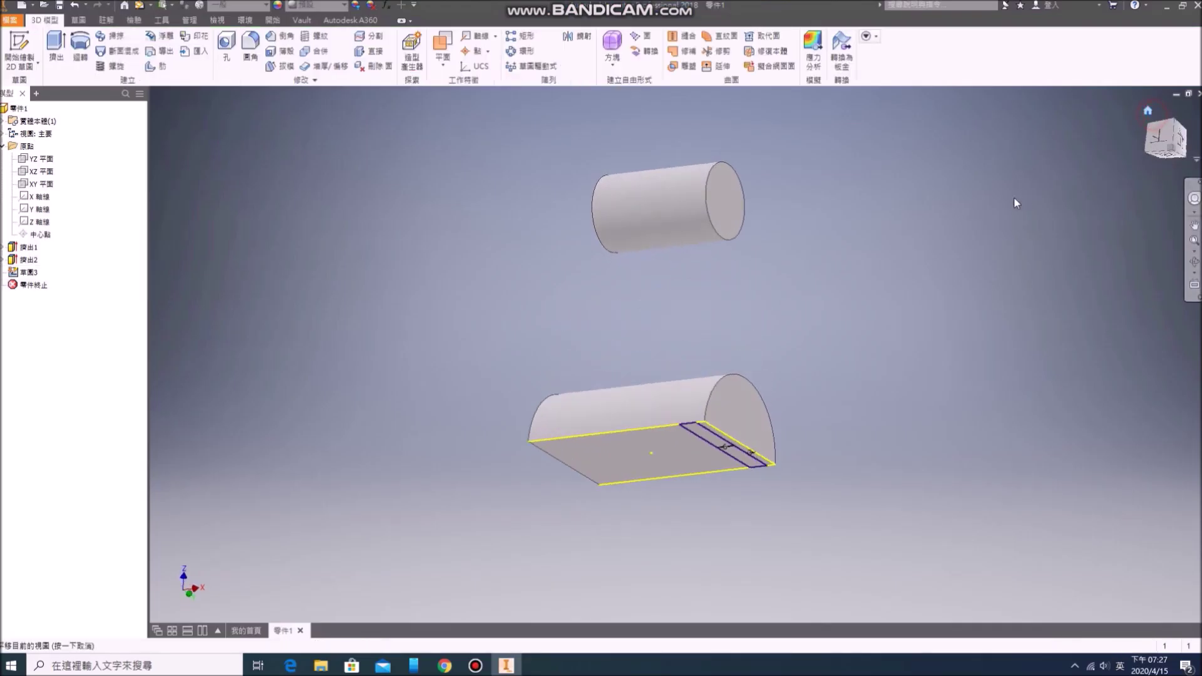
pyautogui.click(442, 42)
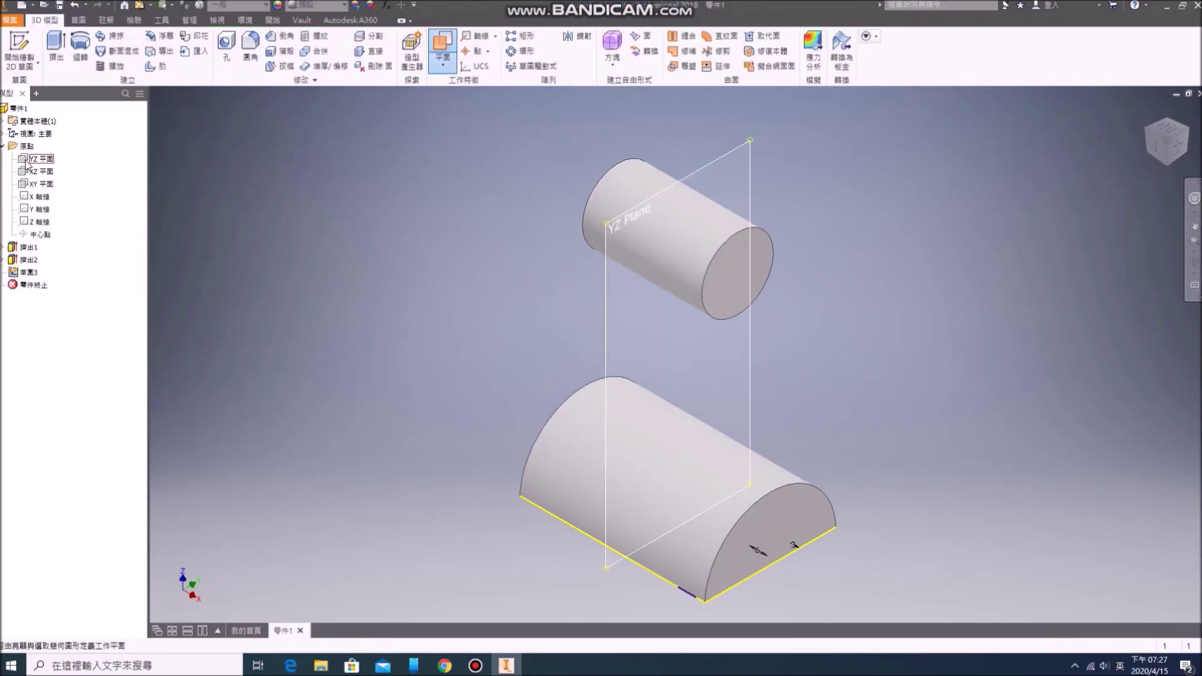
pyautogui.click(34, 185)
pyautogui.moveTo(504, 496); pyautogui.dragTo(507, 183)
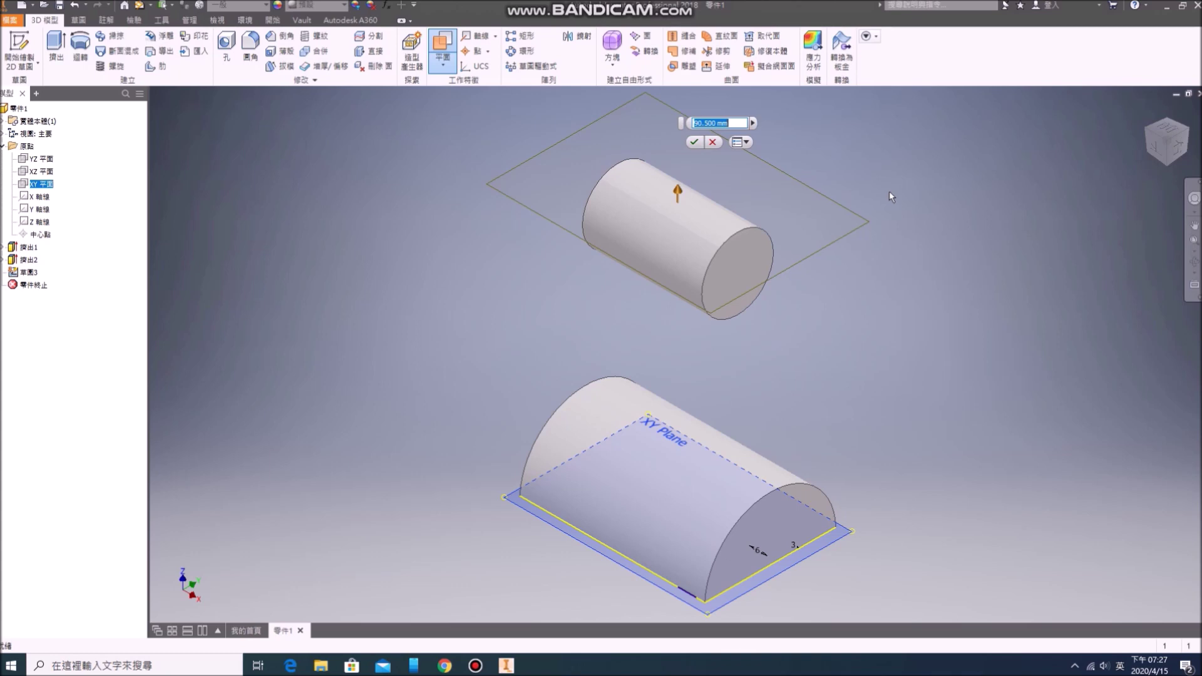
pyautogui.write('75')
pyautogui.press('Return')
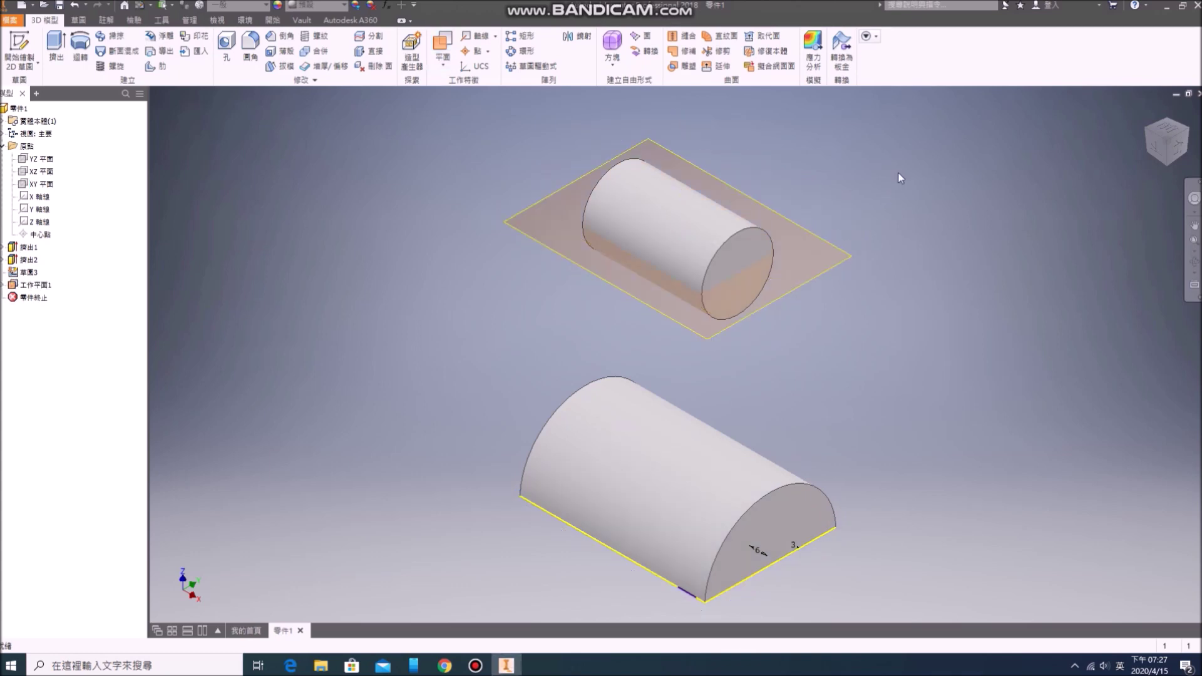
# - Start a sketch on the new work plane and draw a narrow rectangle across the upper cylinder's full width near its positive X end
pyautogui.press('s')
pyautogui.click(846, 254)
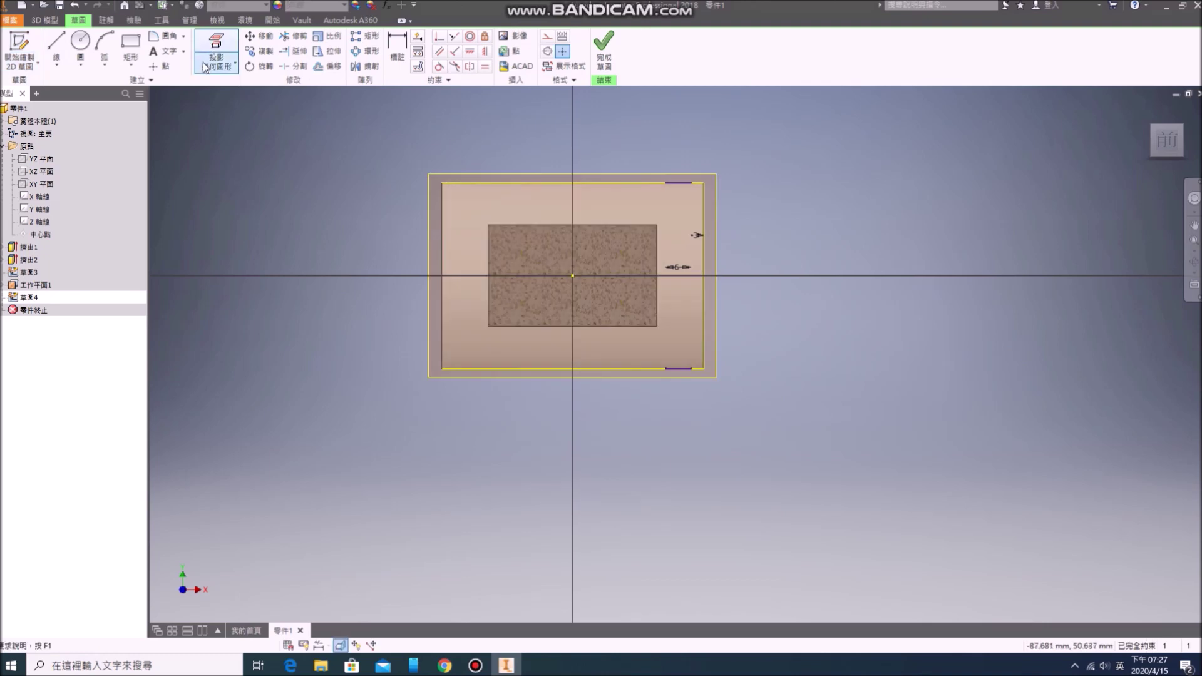
pyautogui.click(133, 43)
pyautogui.click(630, 225)
pyautogui.click(605, 326)
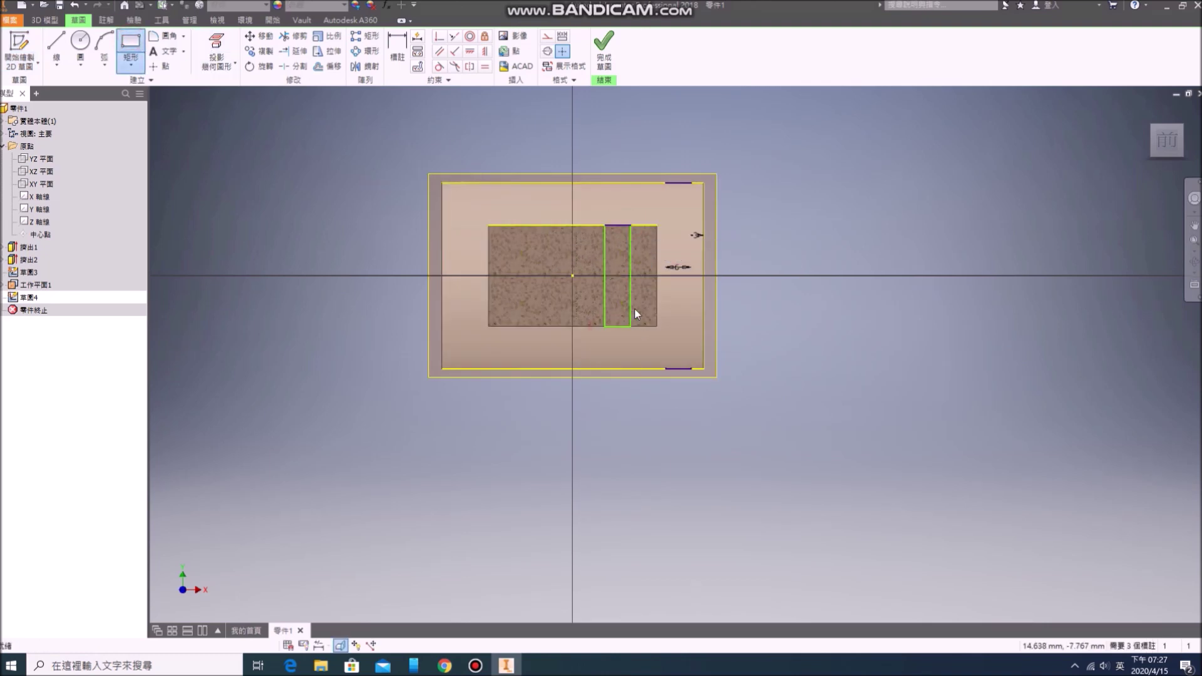
# - Dimension the distance from the origin to the rectangle's outer long side as 32/2 mm
pyautogui.press('d')
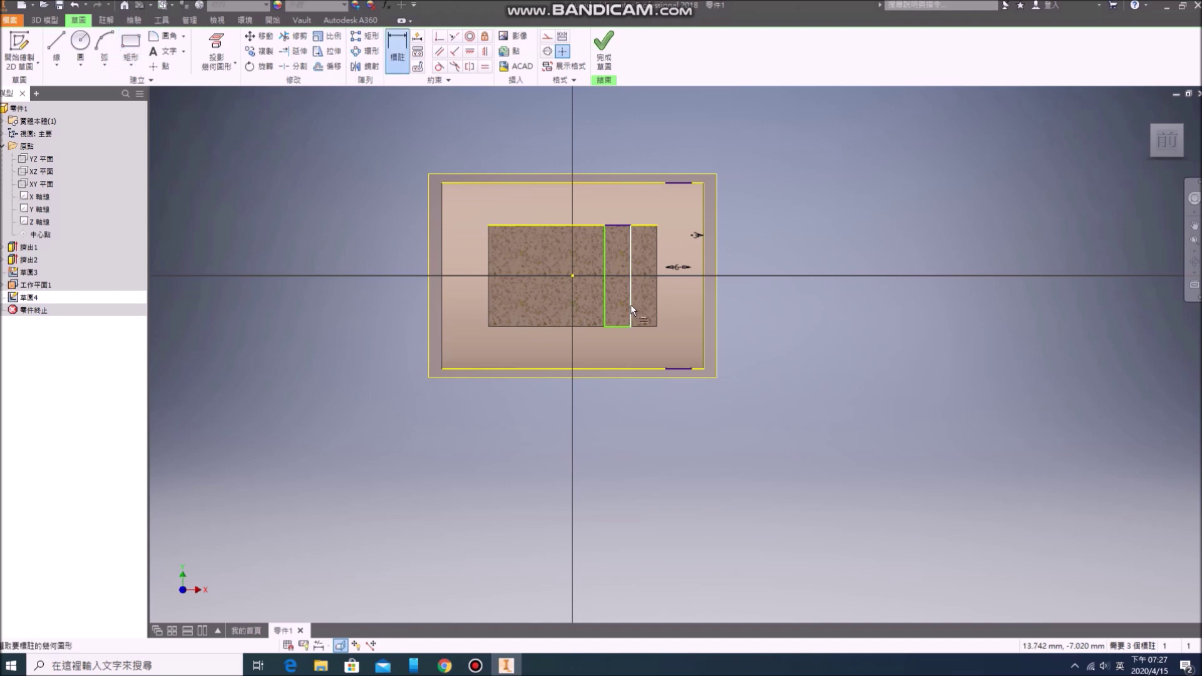
pyautogui.click(631, 309)
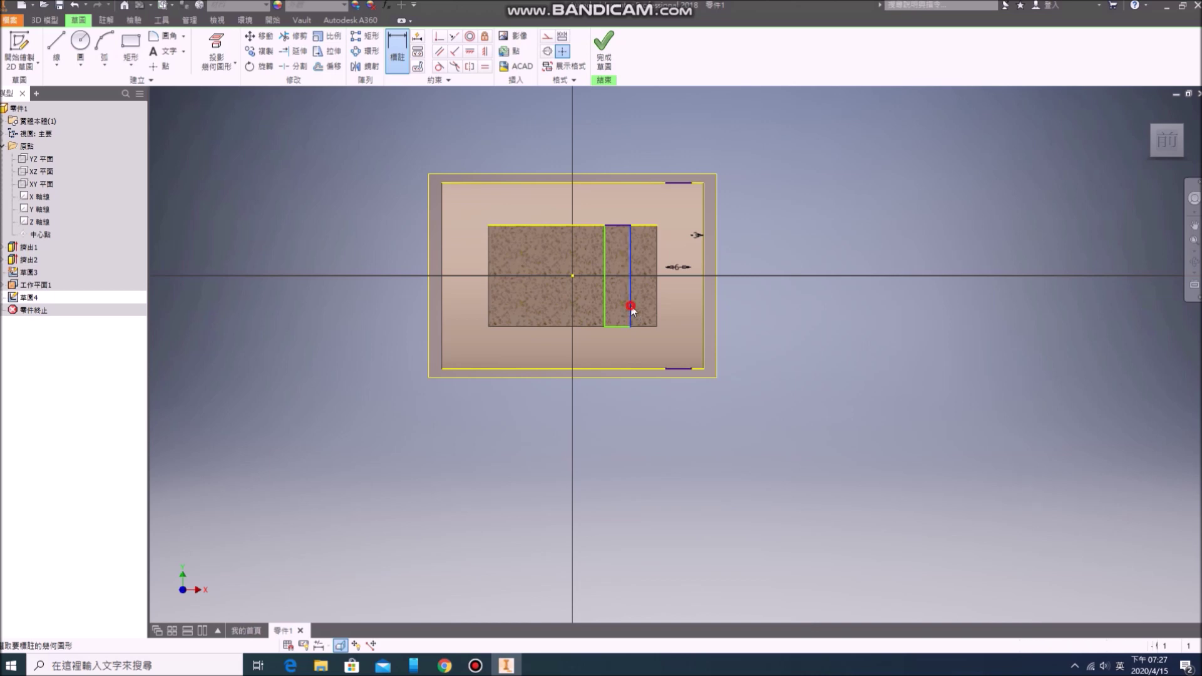
pyautogui.click(573, 277)
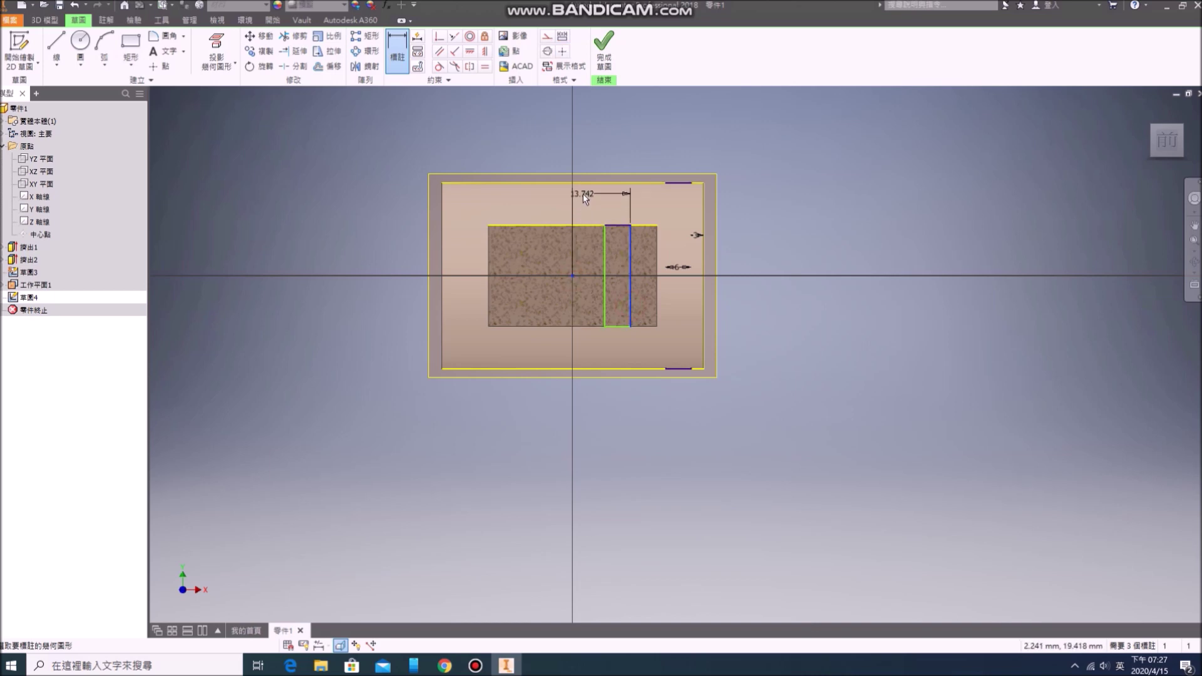
pyautogui.click(584, 193)
pyautogui.write('32/2')
pyautogui.press('Return')
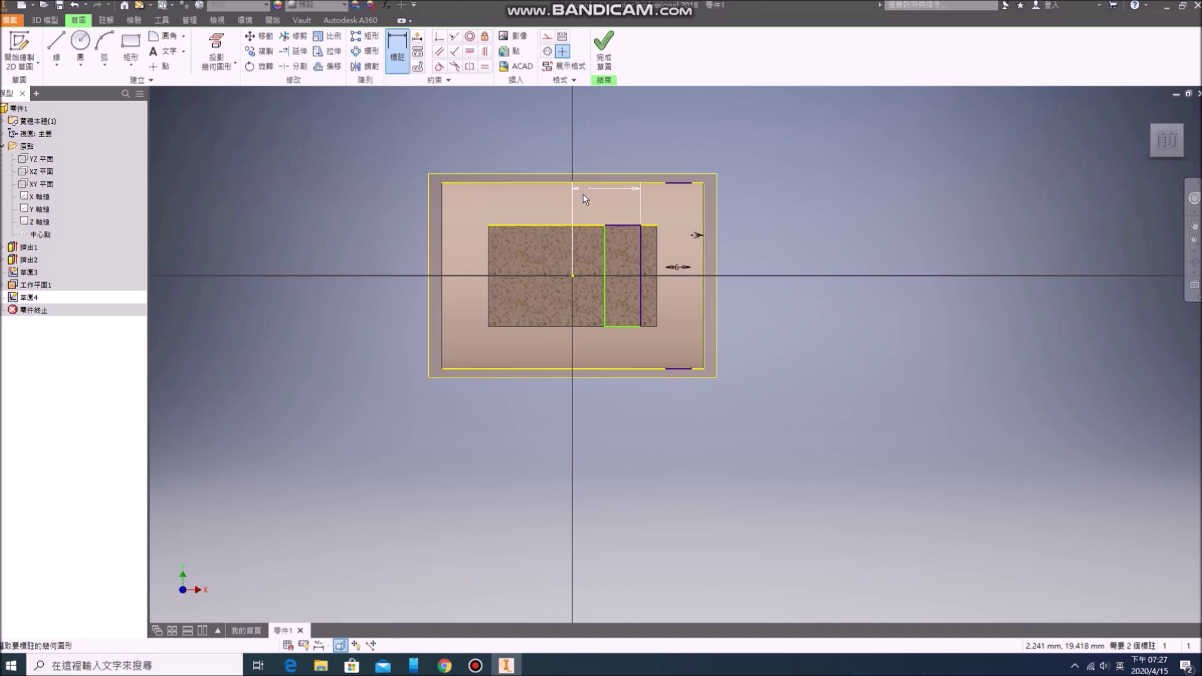
# - Dimension the width between the rectangle's two long sides as 6 mm
pyautogui.click(605, 287)
pyautogui.click(640, 294)
pyautogui.click(625, 291)
pyautogui.write('6')
pyautogui.press('Return')
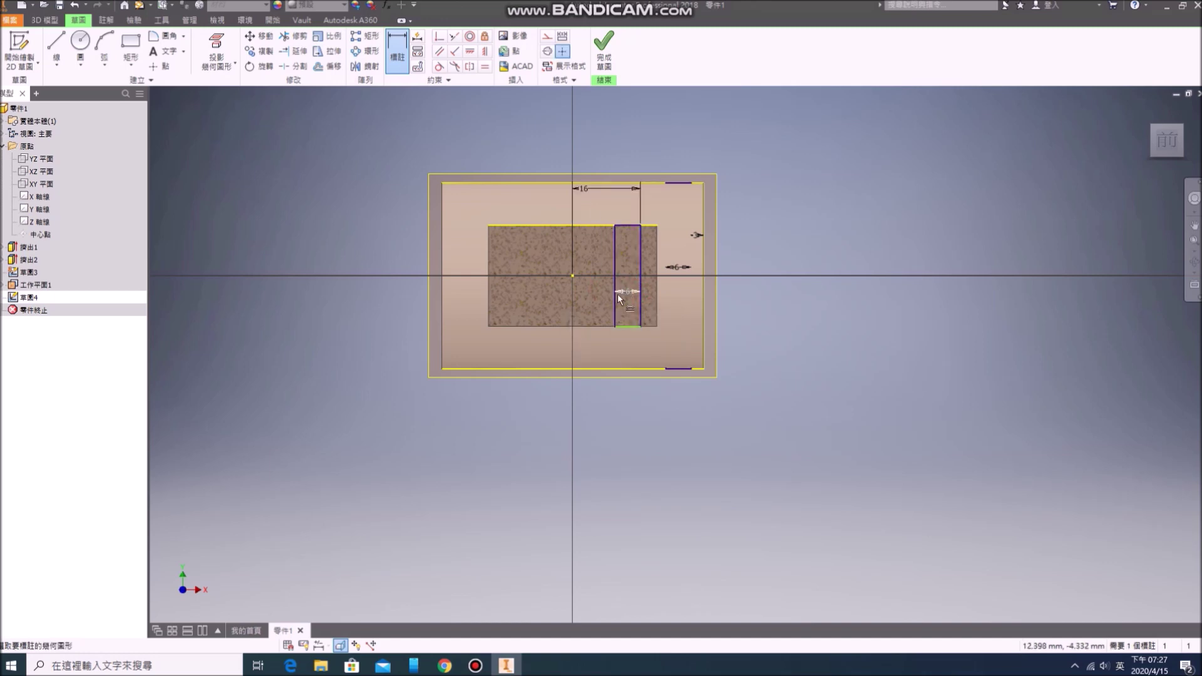
pyautogui.click(455, 35)
pyautogui.click(630, 326)
pyautogui.click(599, 326)
pyautogui.press('Escape')
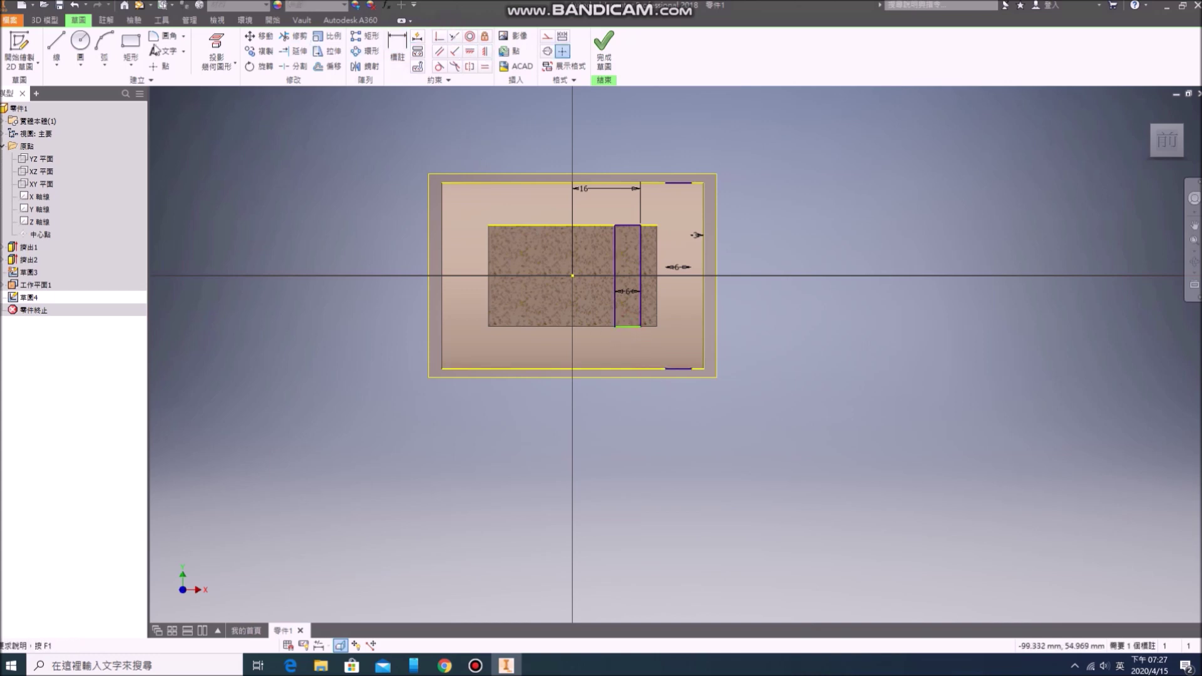
# - Project the upper cylinder's negative-Y side edge, make the rectangle's unconstrained short side collinear with it, and finish the sketch
pyautogui.click(216, 51)
pyautogui.click(548, 326)
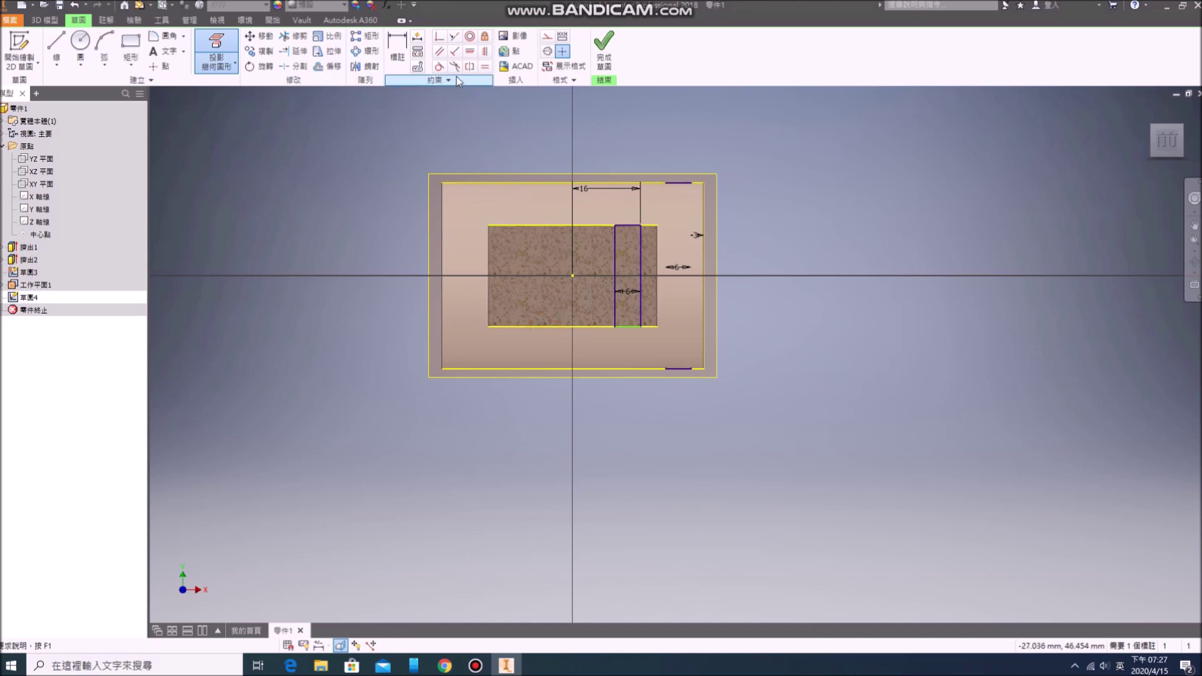
pyautogui.click(454, 36)
pyautogui.click(631, 327)
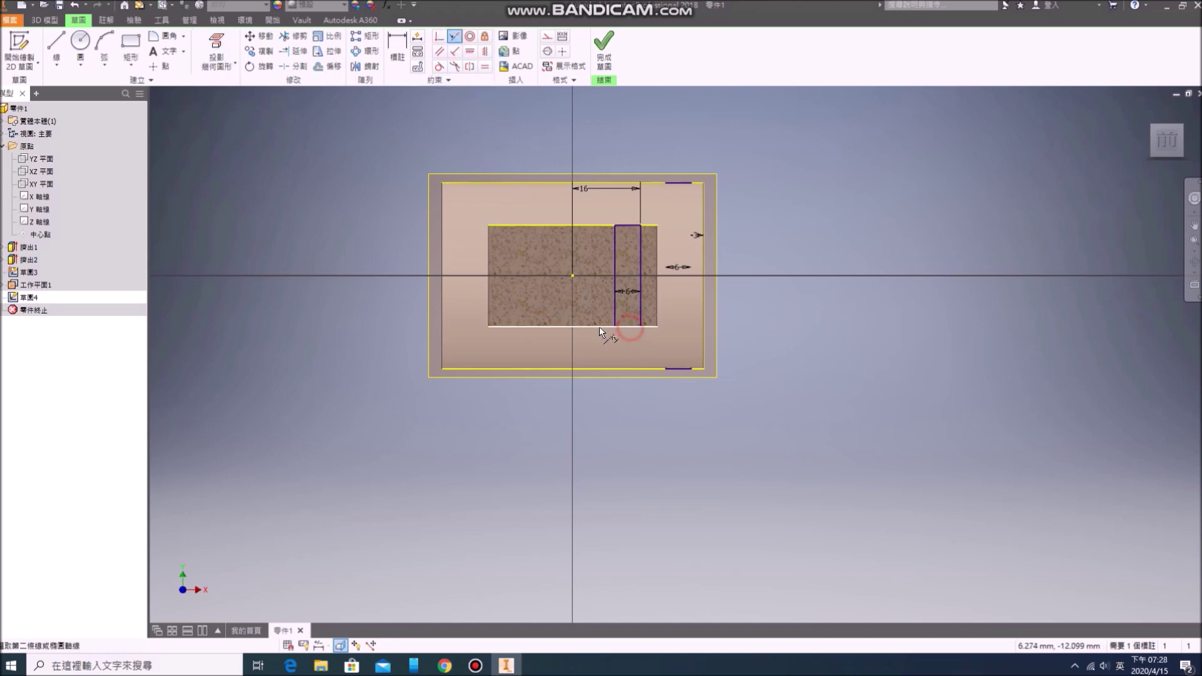
pyautogui.click(604, 50)
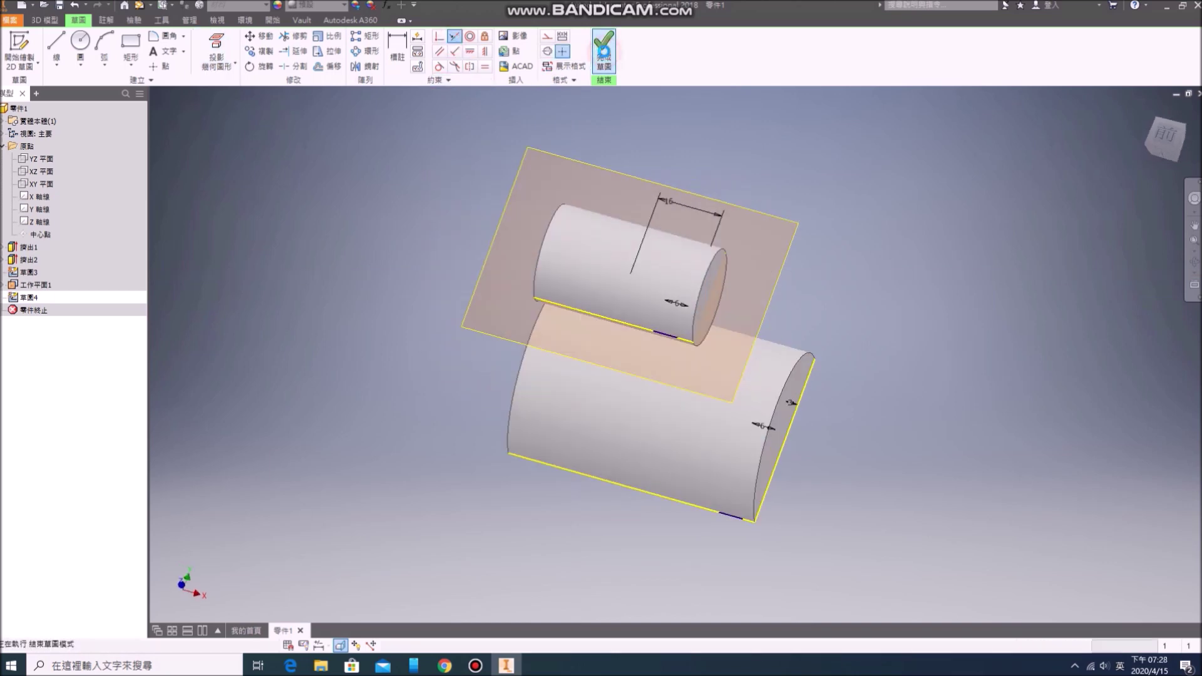
# - Loft a solid between the narrow rectangle on the base's underside and the narrow rectangle on the upper cylinder's work plane
pyautogui.click(117, 51)
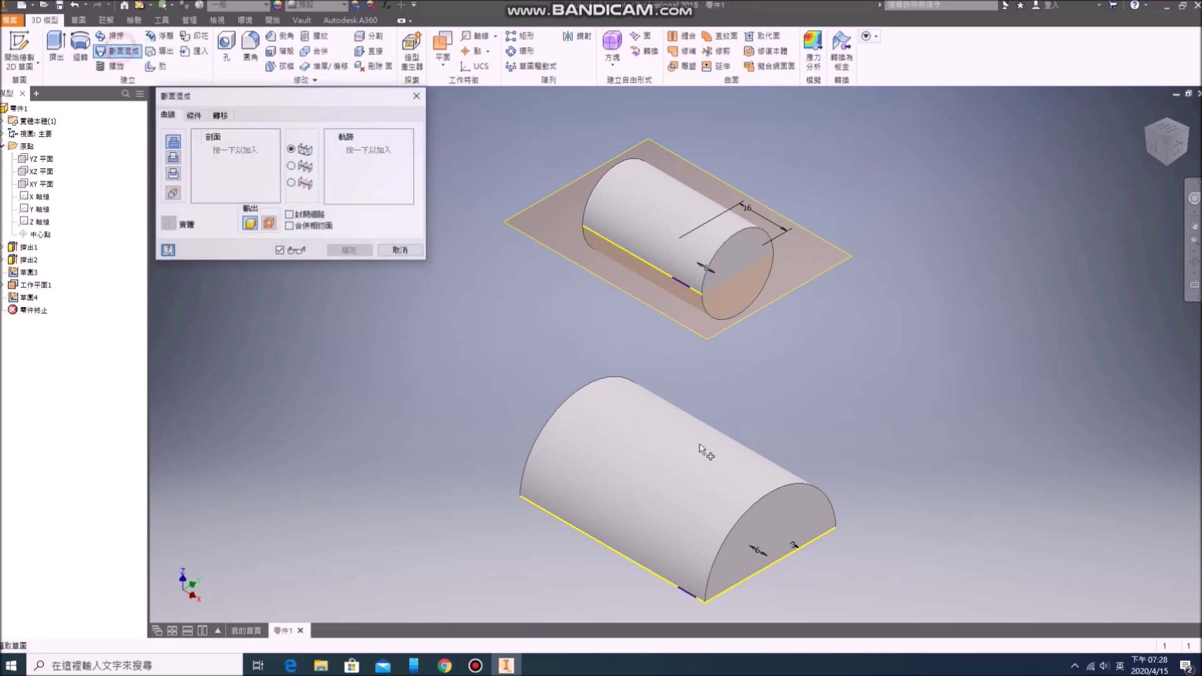
pyautogui.click(694, 588)
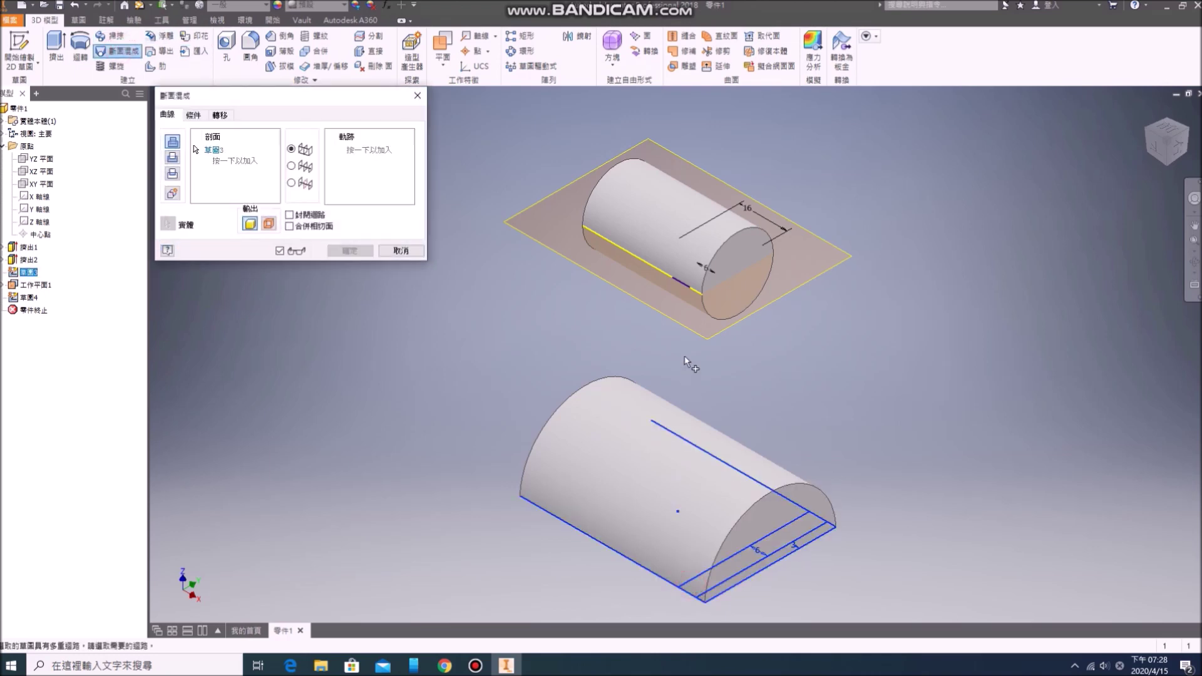
pyautogui.click(733, 571)
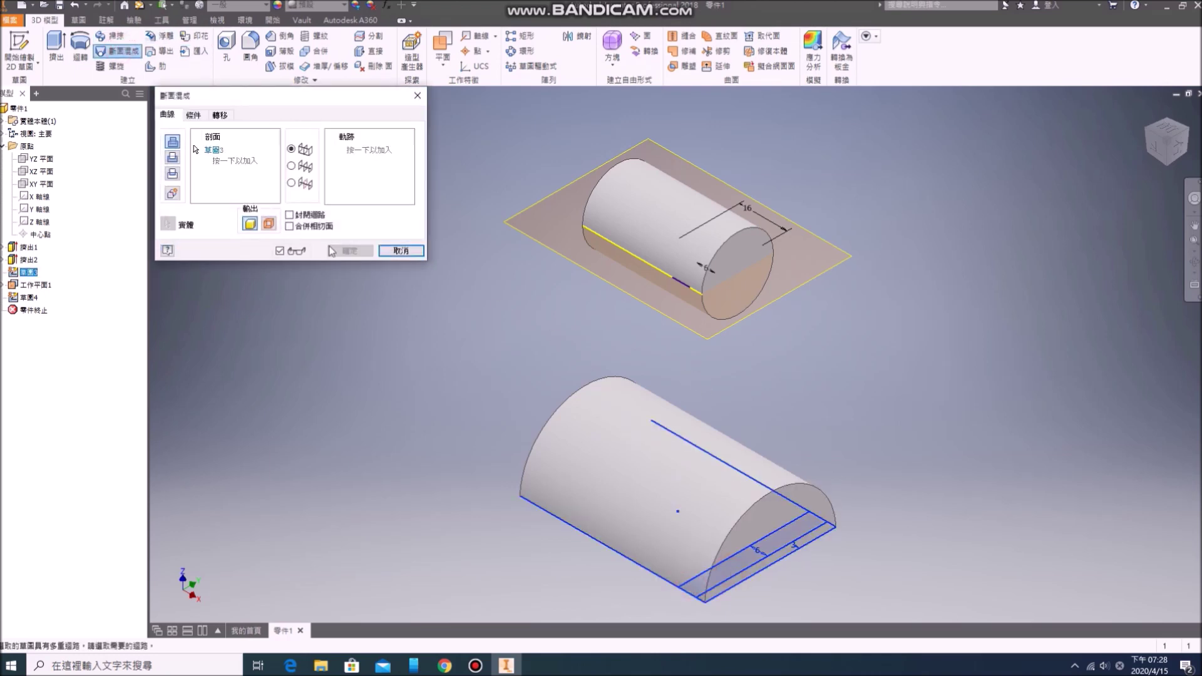
pyautogui.click(241, 164)
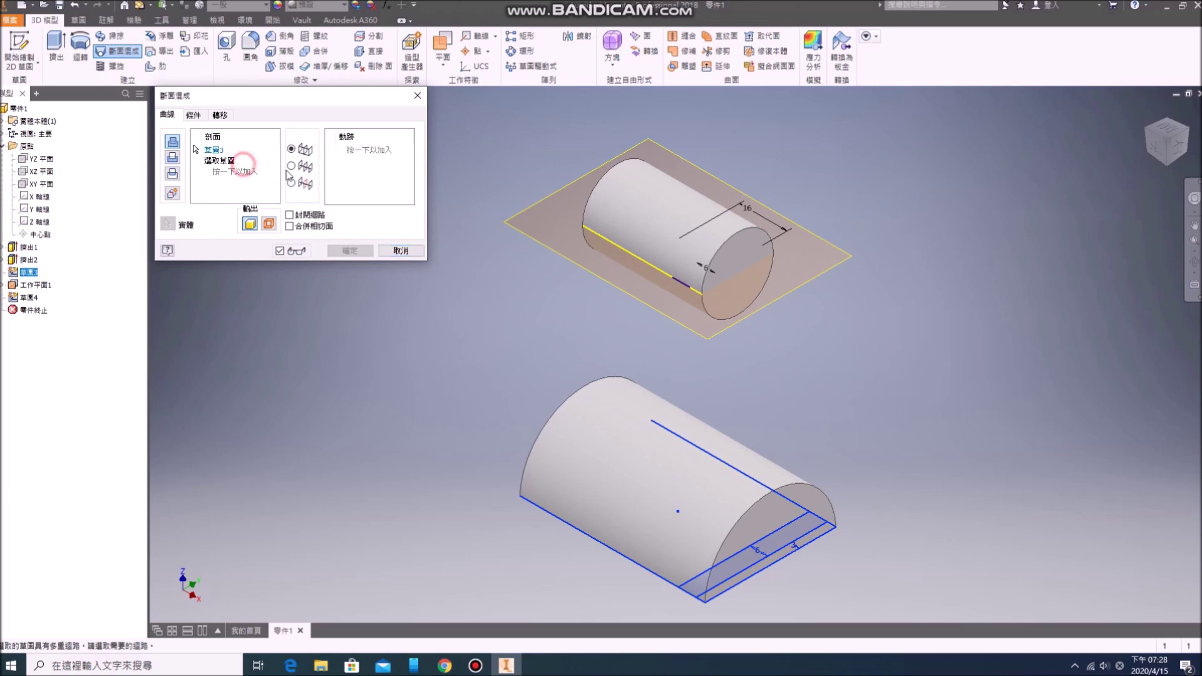
pyautogui.click(690, 277)
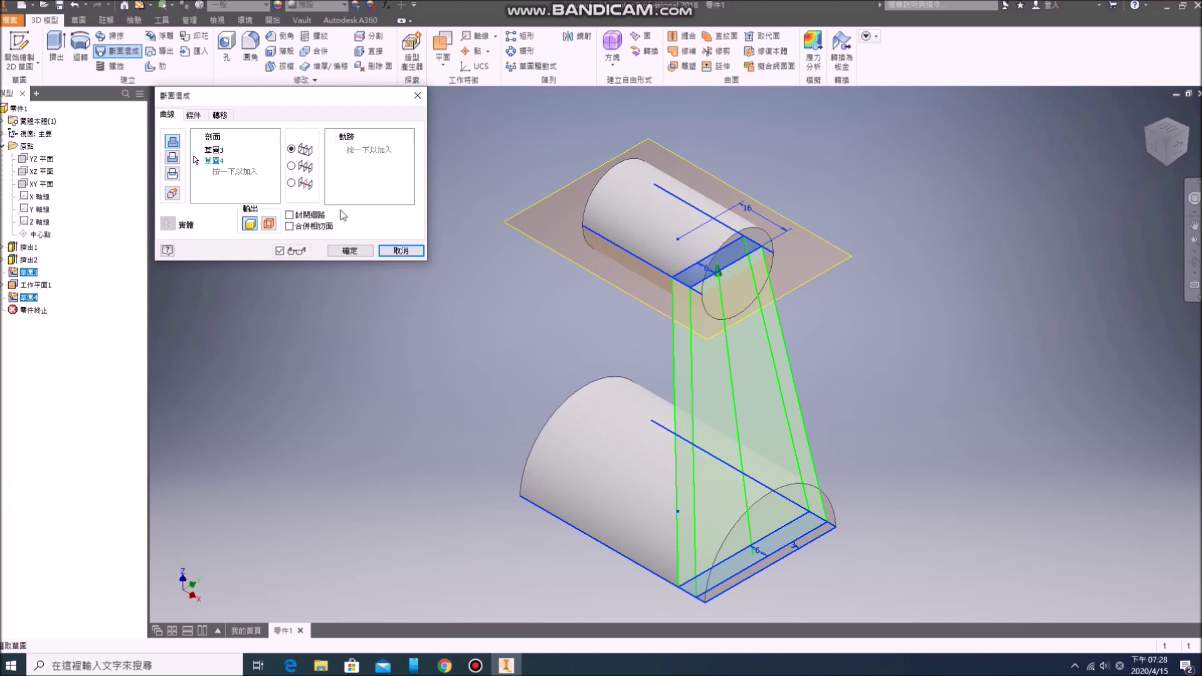
pyautogui.click(350, 250)
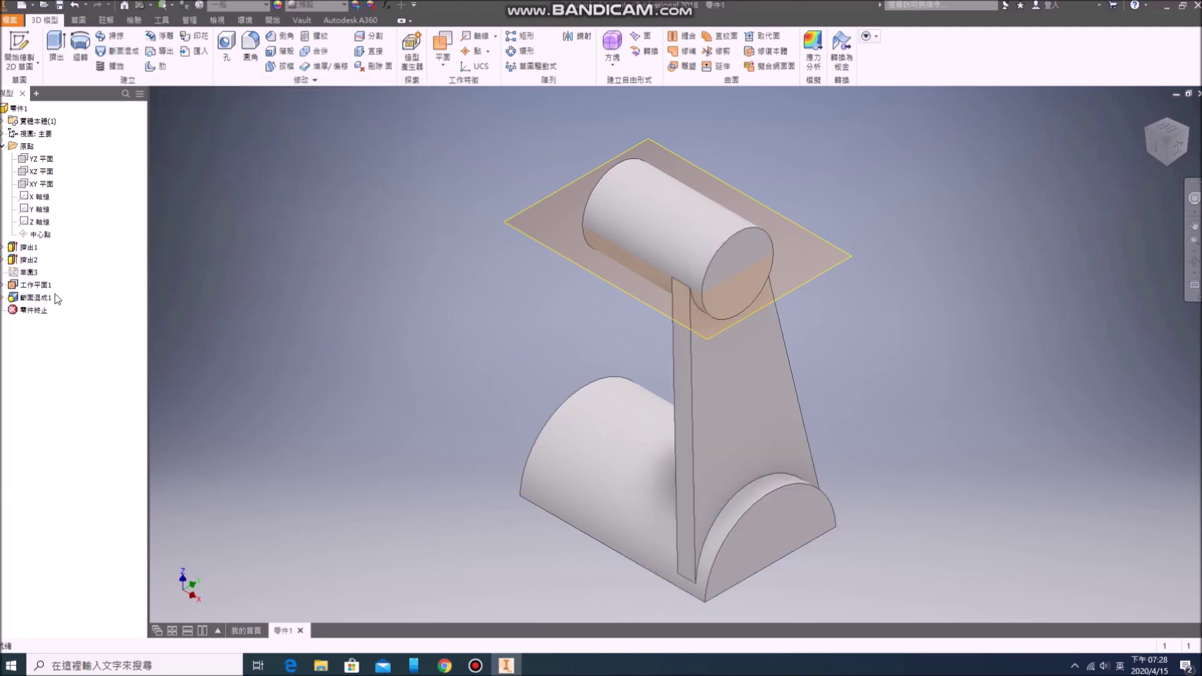
# - Mirror the lofted support across the YZ plane to the other end of the part
pyautogui.click(384, 166)
pyautogui.click(590, 39)
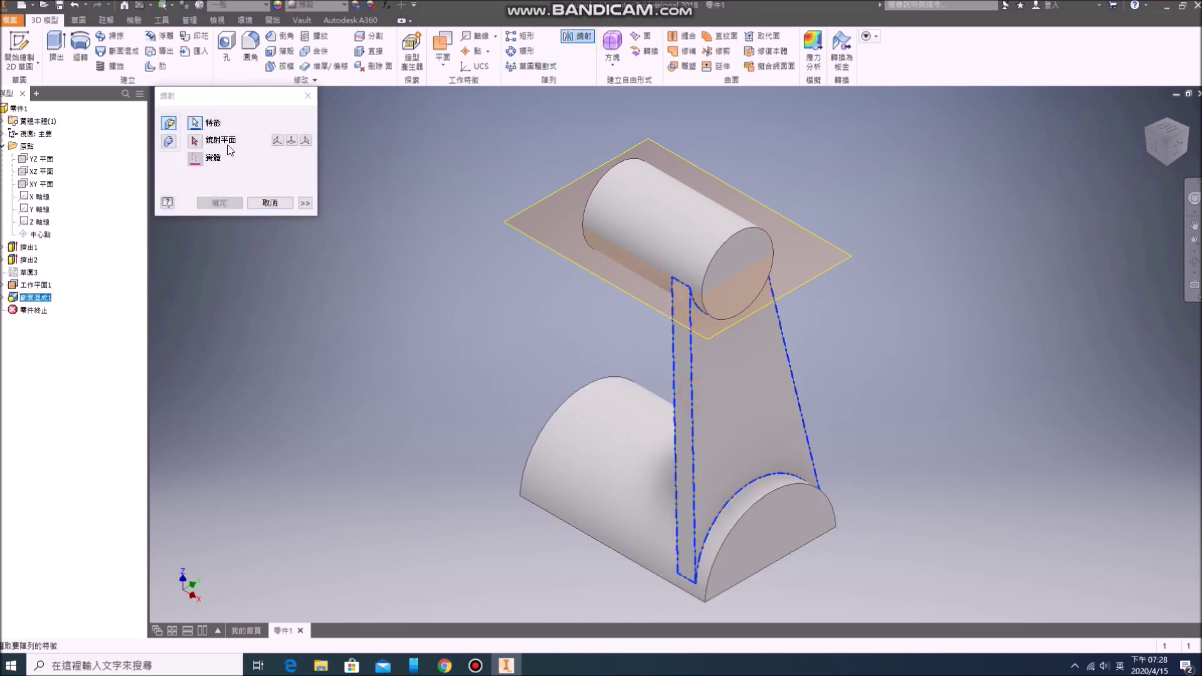
pyautogui.click(195, 140)
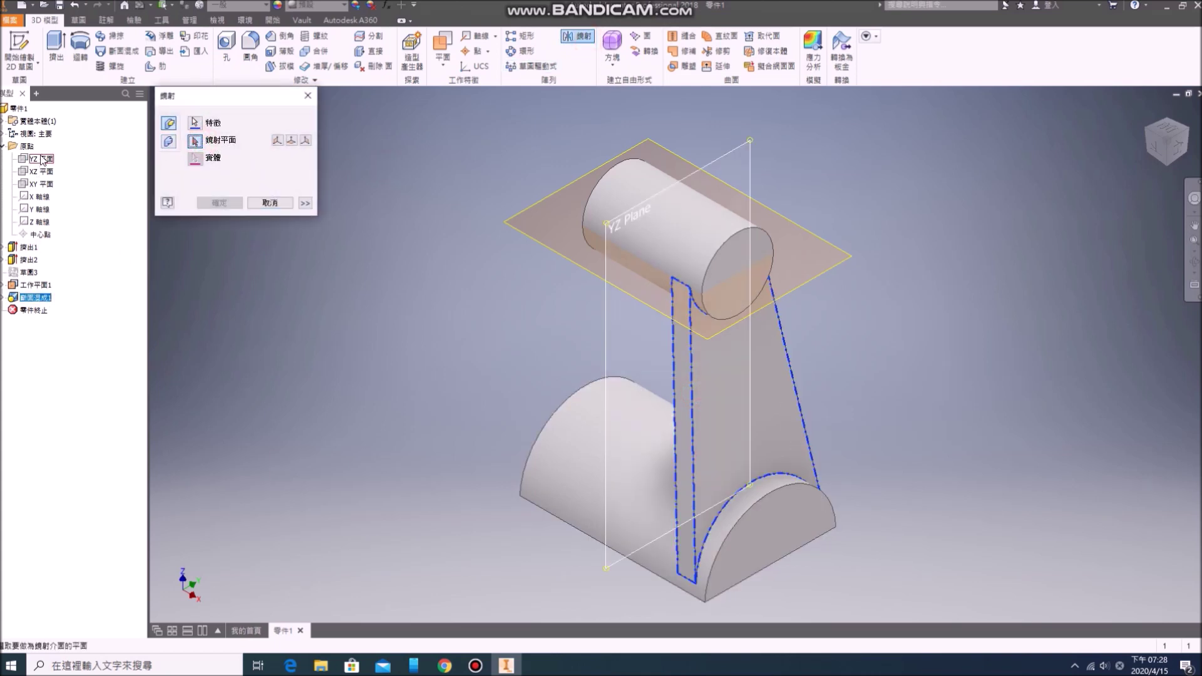
pyautogui.click(43, 160)
pyautogui.click(213, 201)
pyautogui.click(975, 336)
pyautogui.click(231, 336)
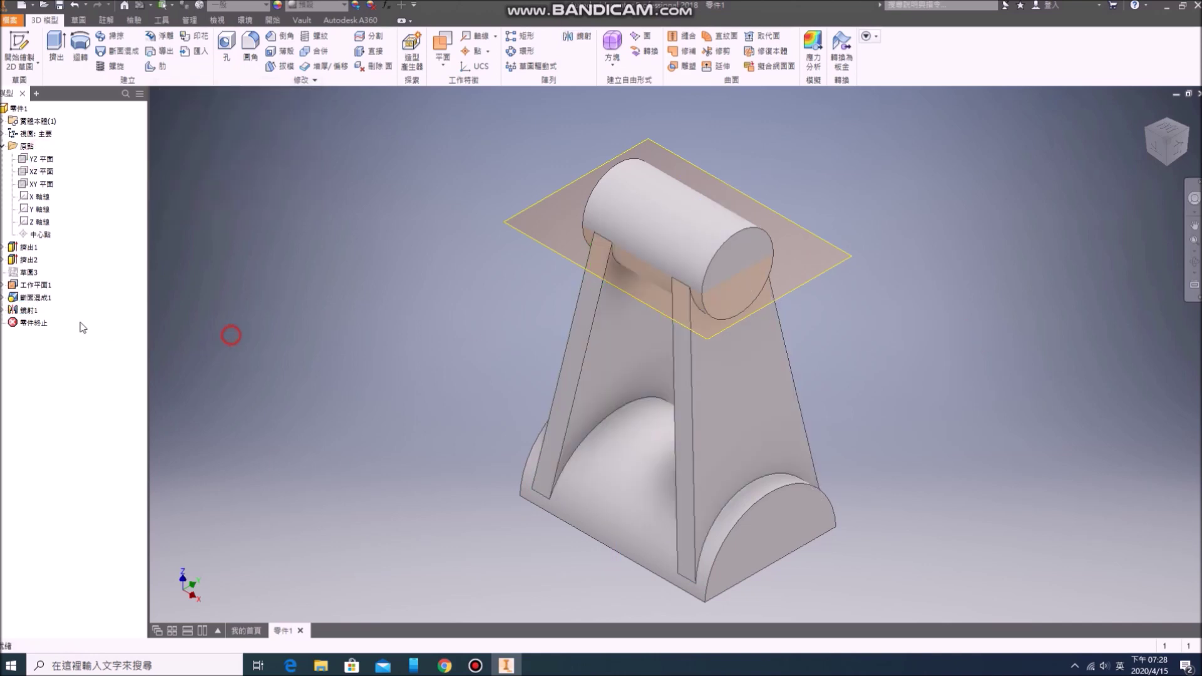
# - Hide the work plane running through the upper cylinder's axis
pyautogui.click(49, 285)
pyautogui.rightClick(49, 286)
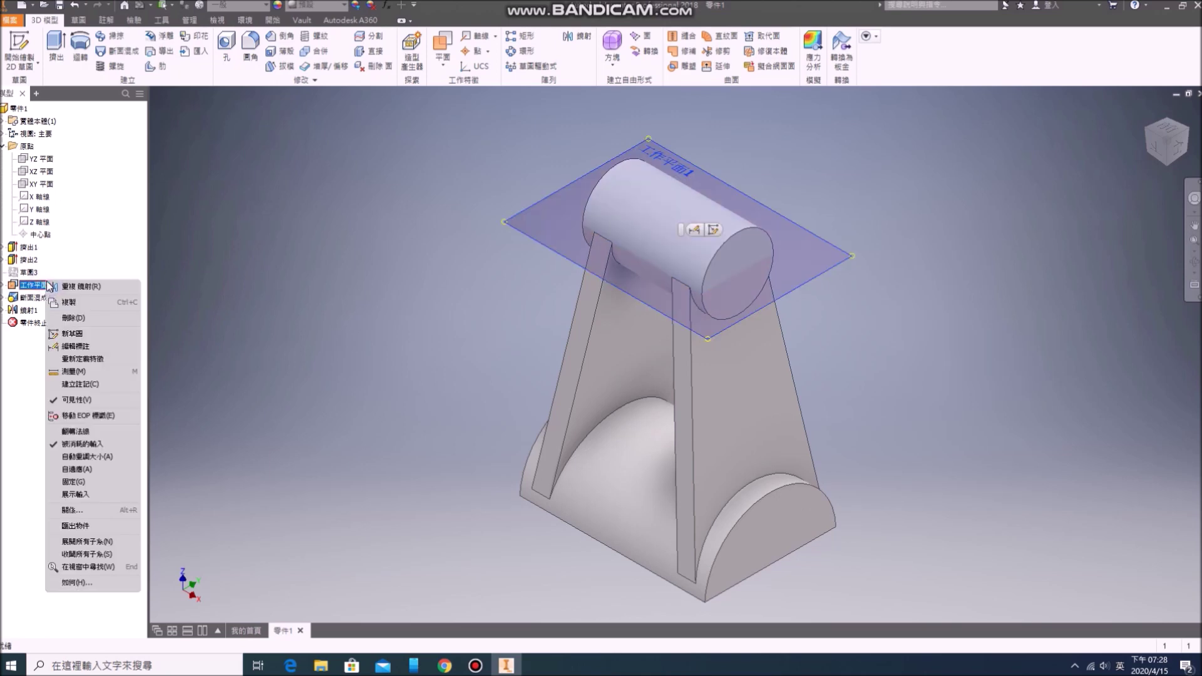
pyautogui.click(94, 400)
pyautogui.click(286, 335)
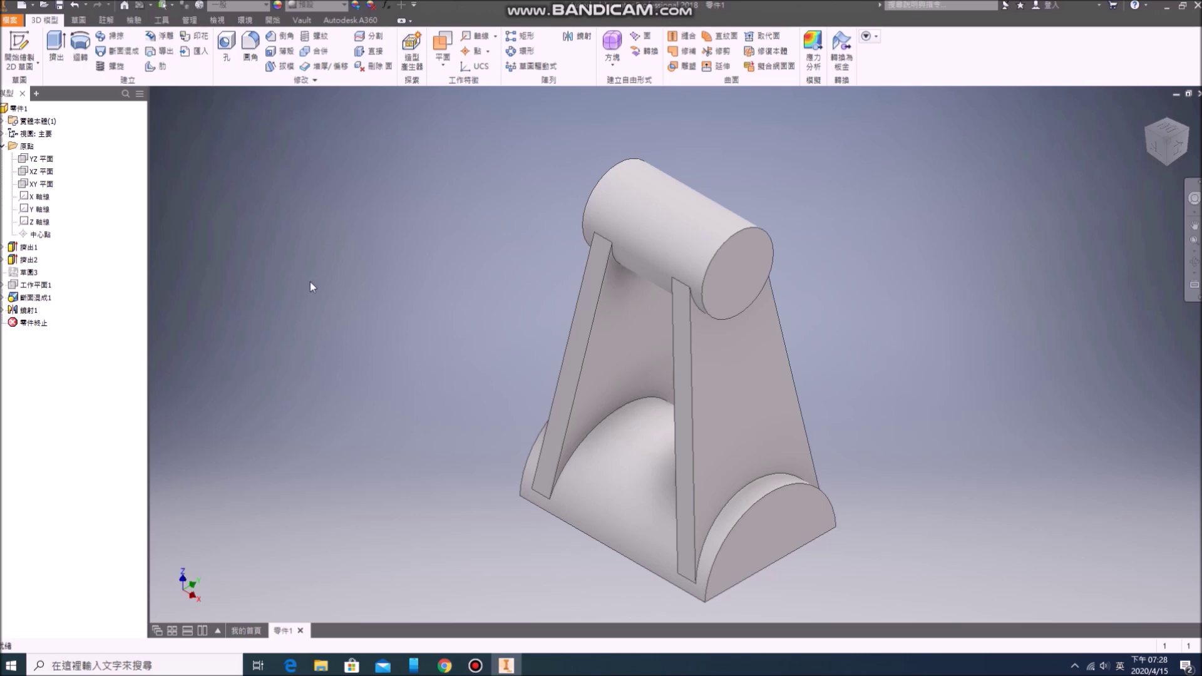
# - Create a work plane offset 10 mm below the half-cylinder base's flat underside
pyautogui.click(1179, 151)
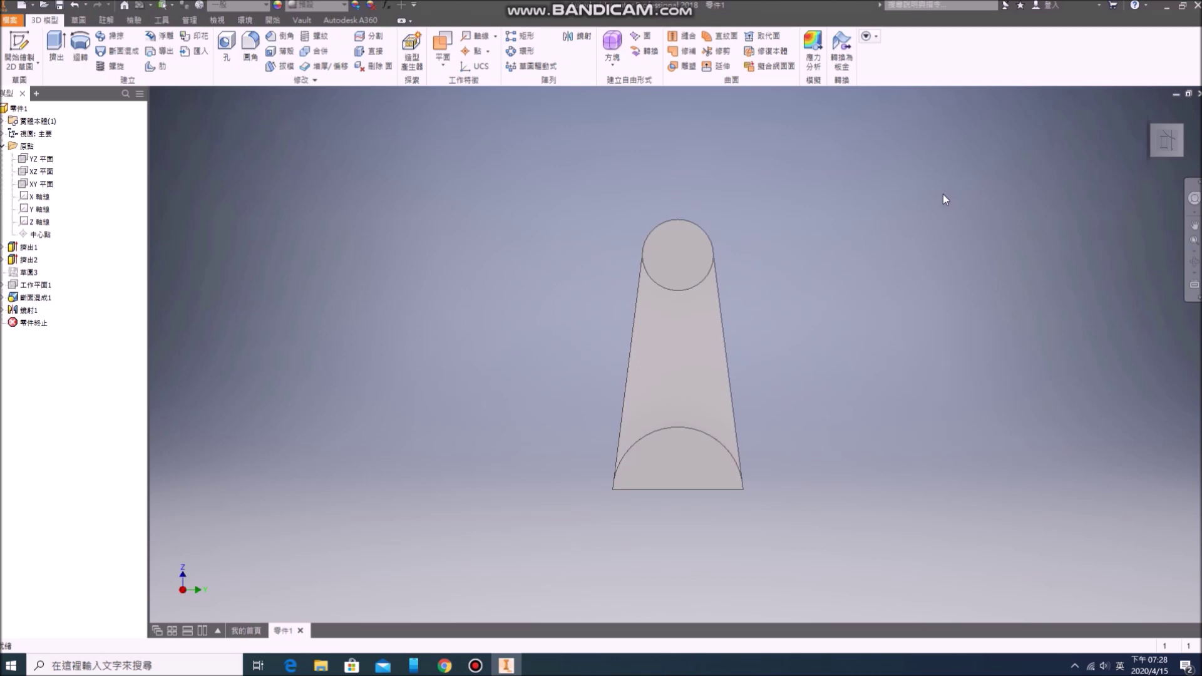
pyautogui.keyDown('shift'); pyautogui.moveTo(786, 383); pyautogui.dragTo(839, 424, button='middle'); pyautogui.keyUp('shift')
pyautogui.click(442, 51)
pyautogui.keyDown('shift'); pyautogui.moveTo(684, 381); pyautogui.dragTo(679, 338, button='middle'); pyautogui.keyUp('shift')
pyautogui.click(676, 450)
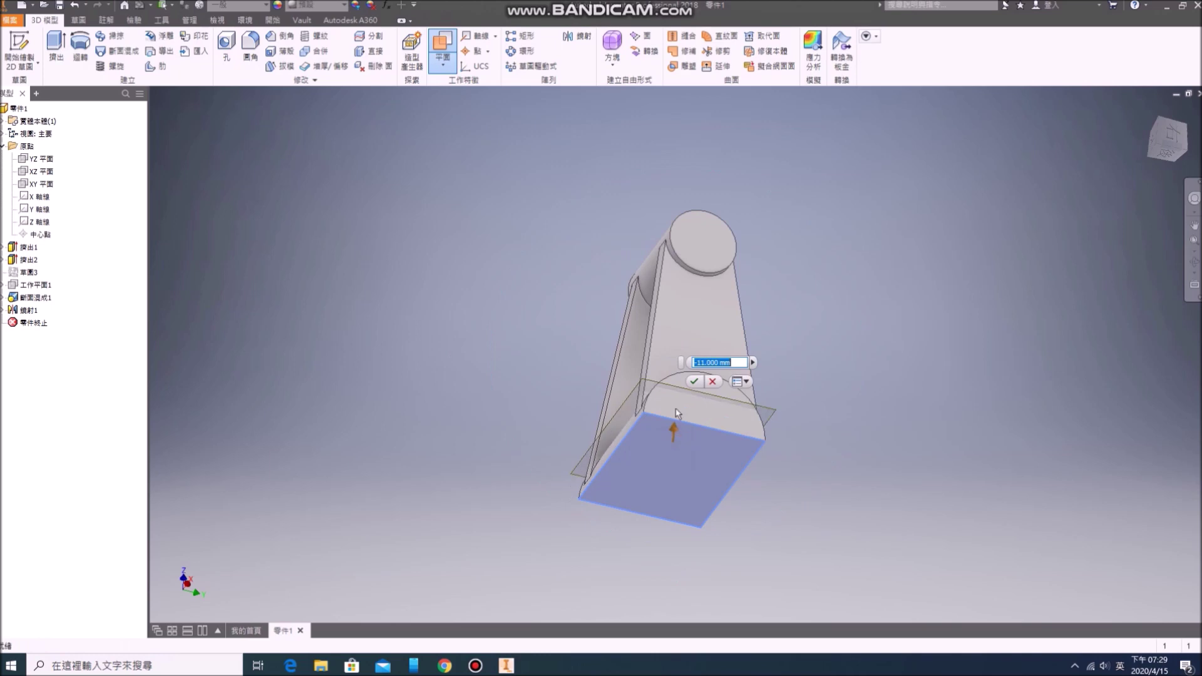
pyautogui.write('10')
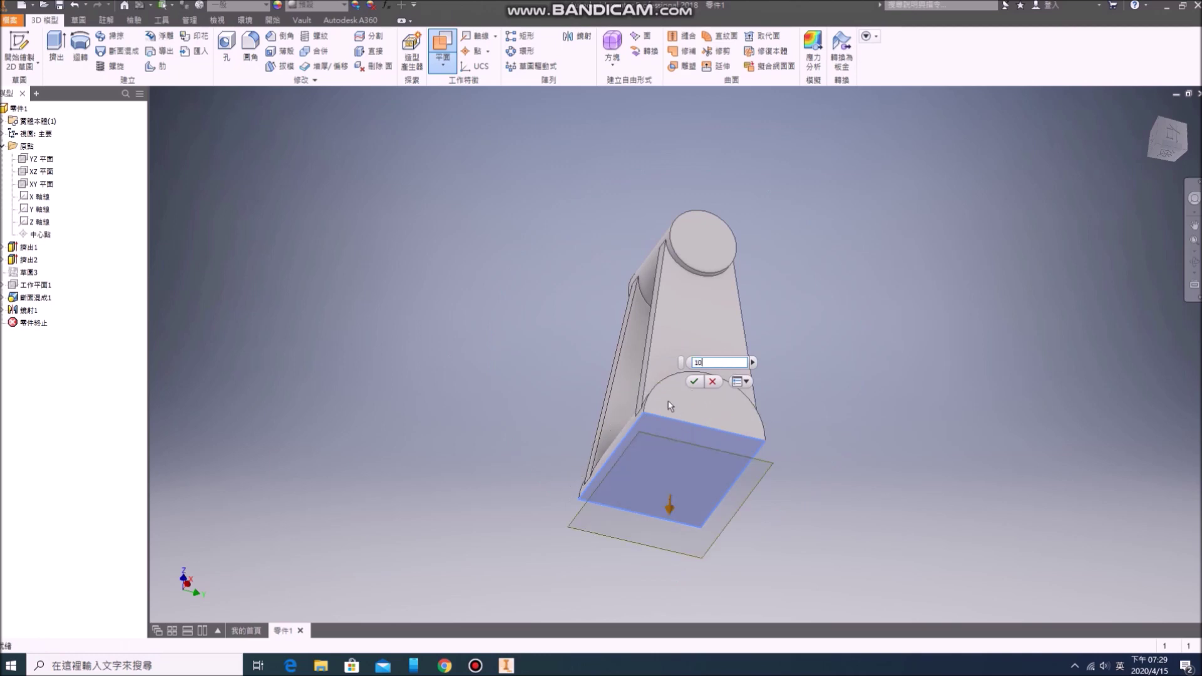